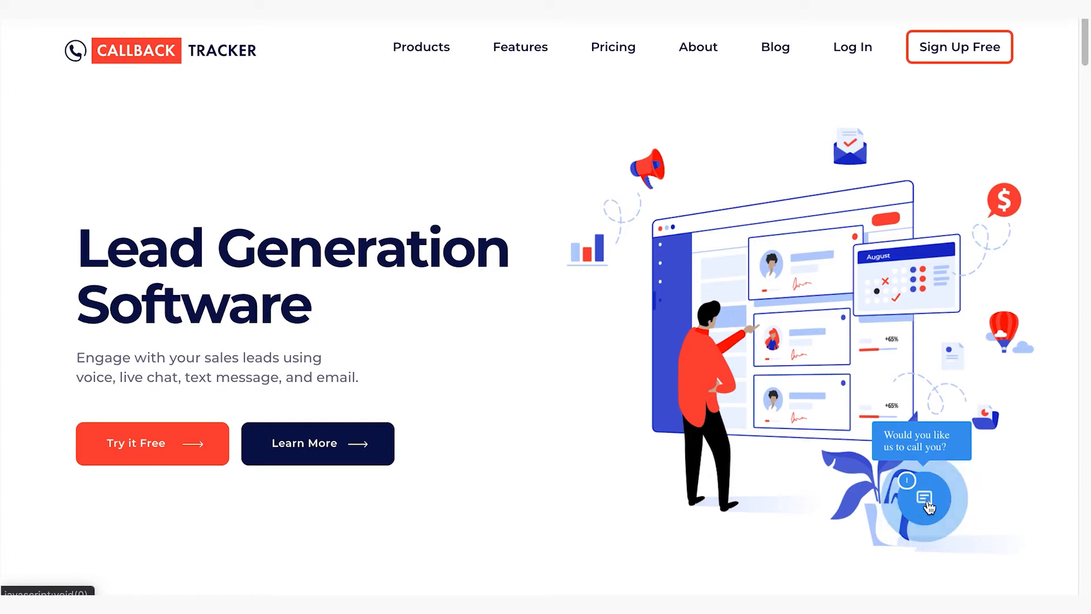
Open the website's callback widget, activate the phone number field and select the Support department
{"action": "left_click", "coordinate": [933, 514]}
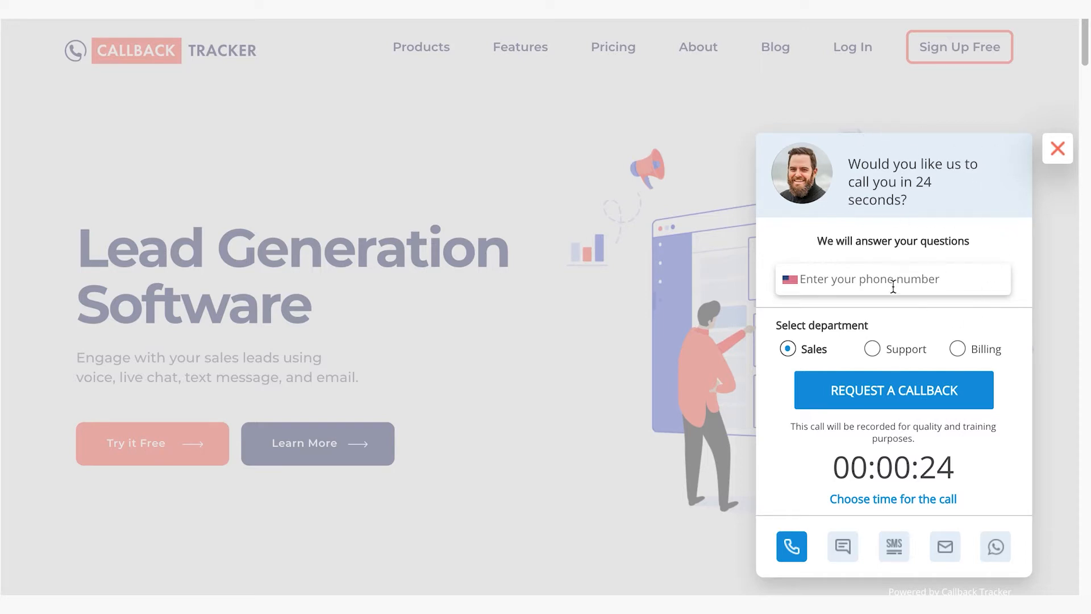
{"action": "left_click", "coordinate": [859, 281]}
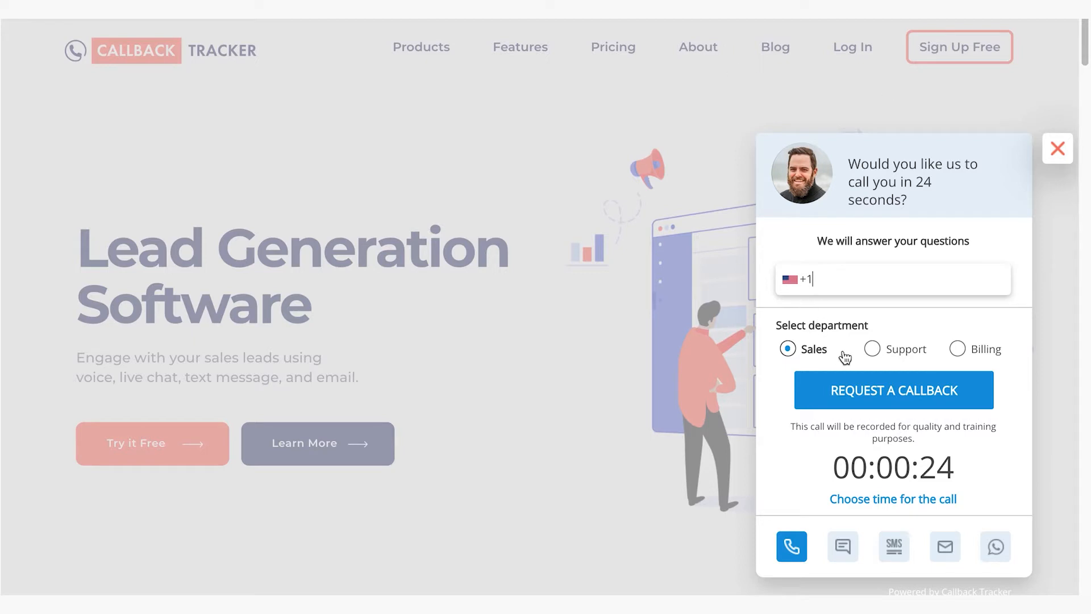
{"action": "left_click", "coordinate": [872, 350]}
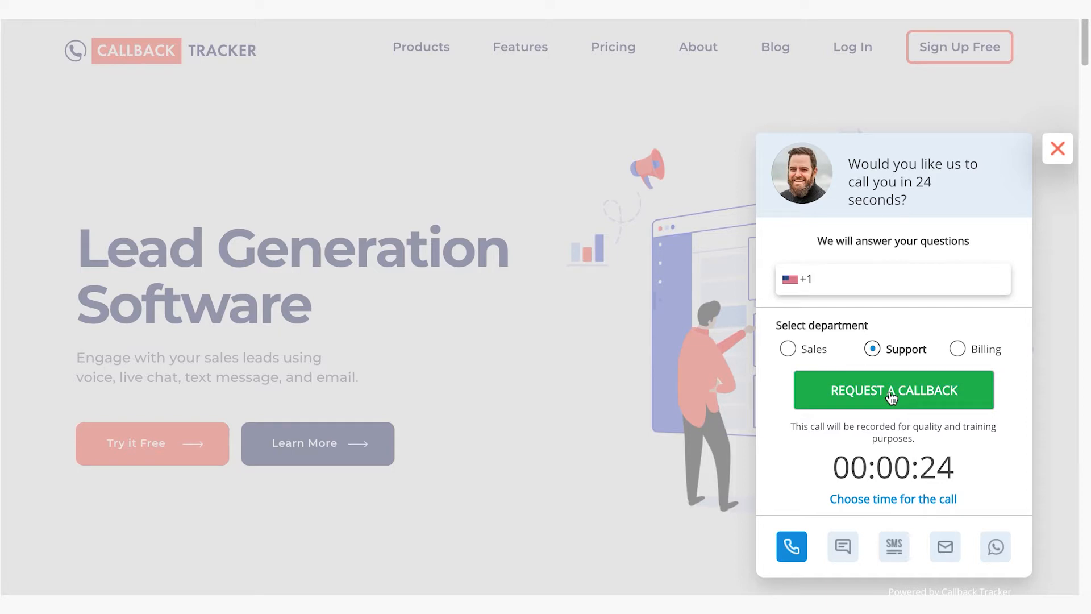
Switch the callback request to a specified time and set the call day to Tuesday
{"action": "left_click", "coordinate": [912, 505]}
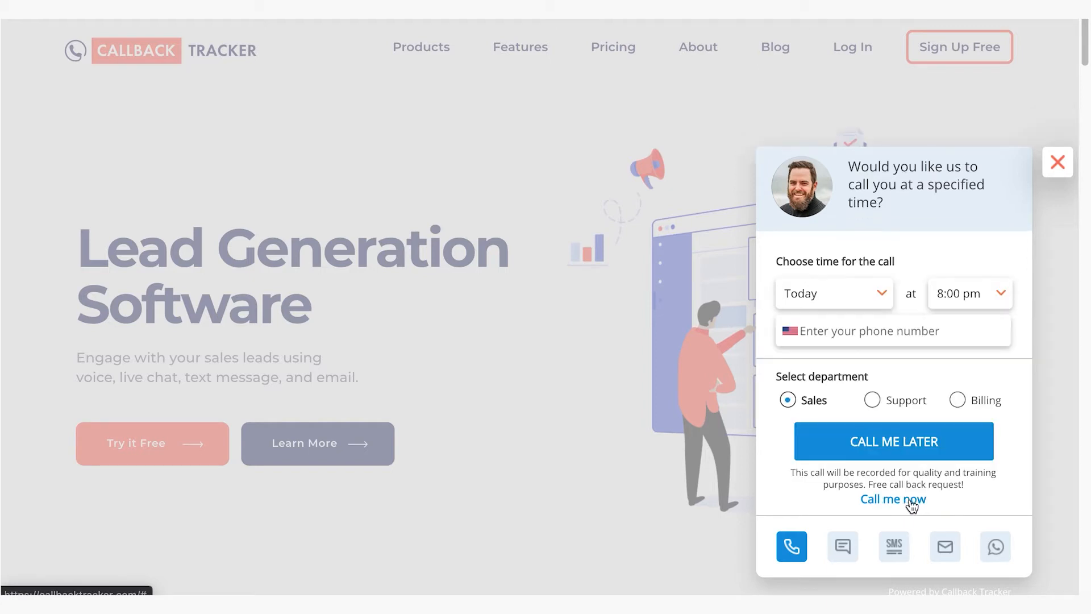
{"action": "left_click", "coordinate": [882, 295]}
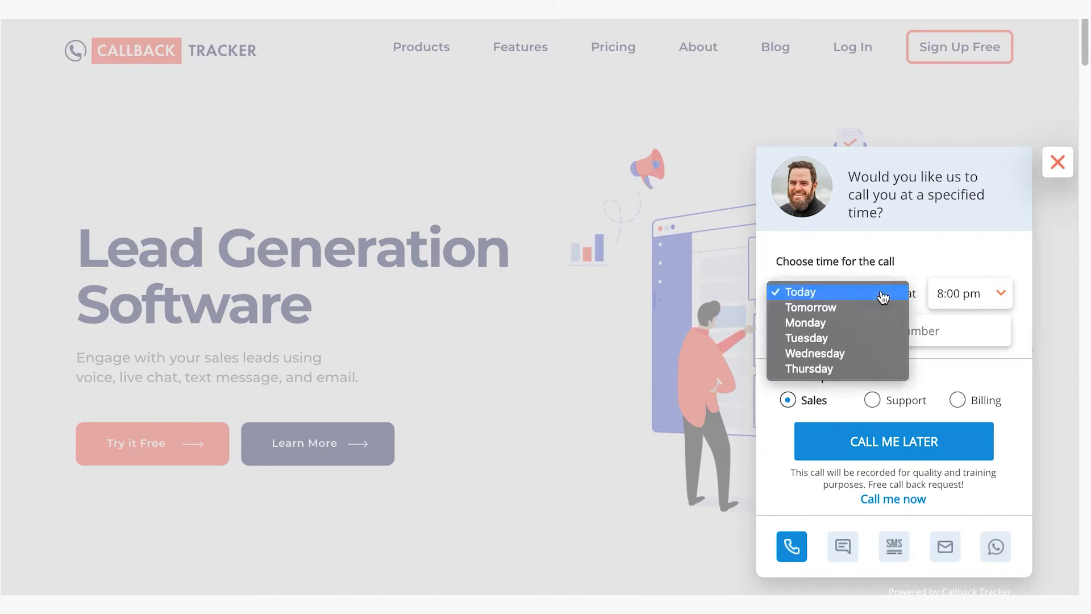
{"action": "left_click", "coordinate": [865, 345]}
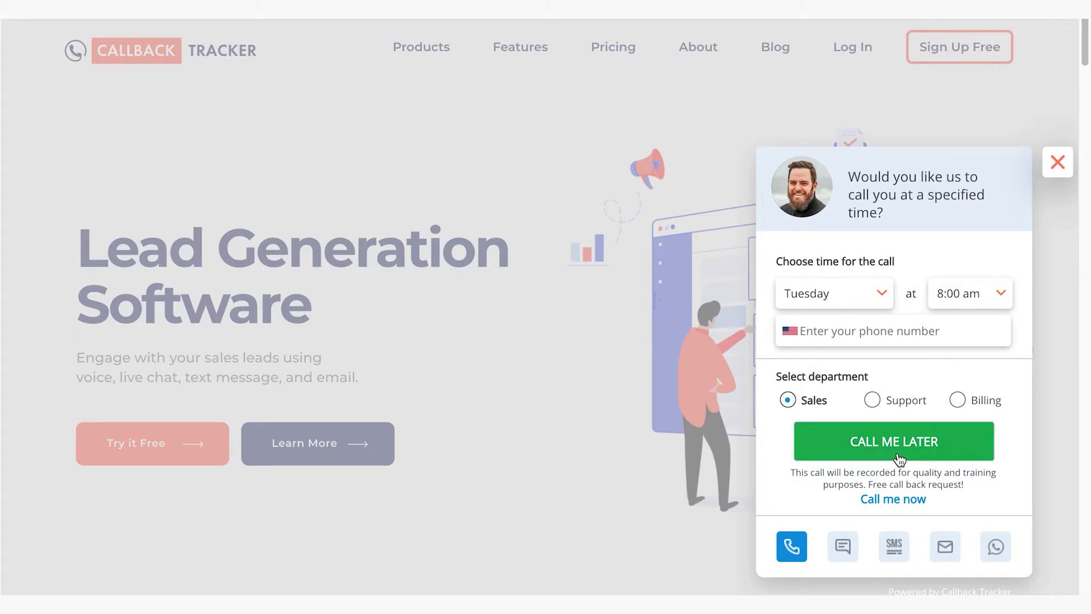
View the widget's live chat, SMS and e-mail contact forms and return to the phone callback form
{"action": "left_click", "coordinate": [846, 556]}
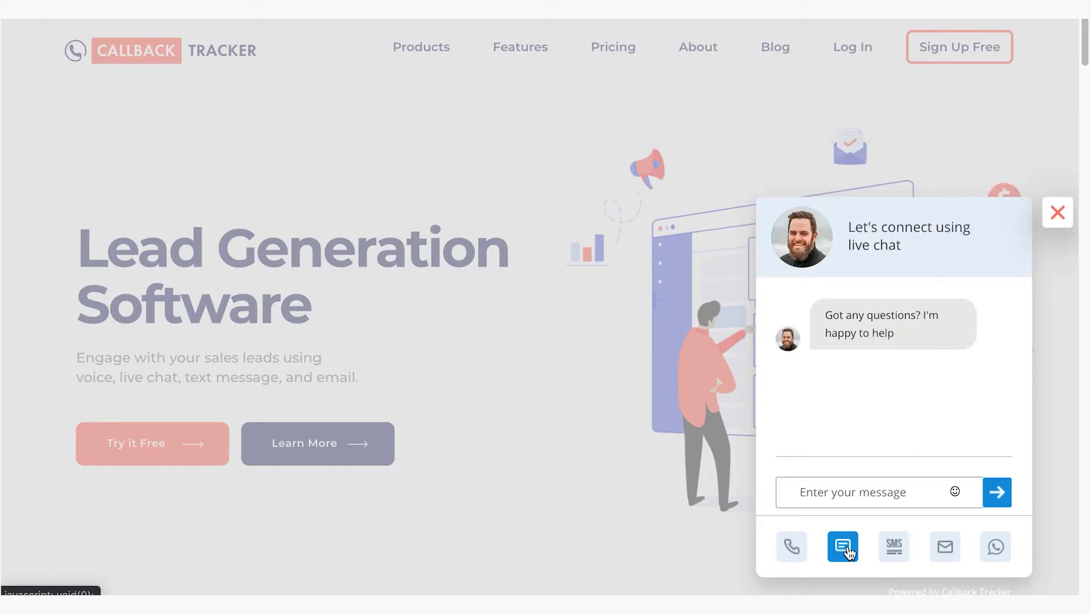
{"action": "left_click", "coordinate": [896, 550]}
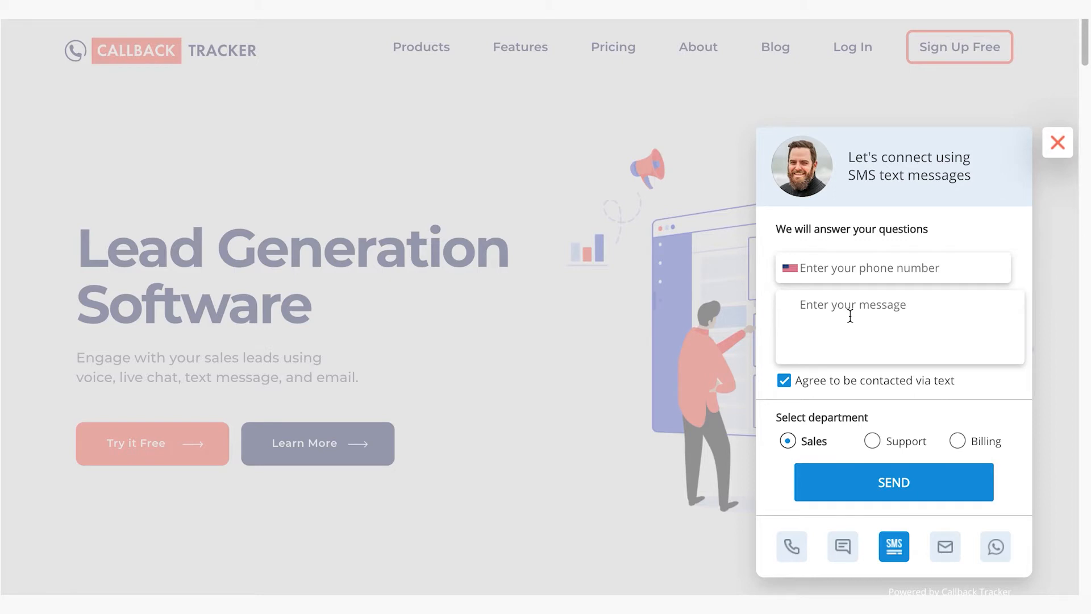
{"action": "left_click", "coordinate": [852, 269]}
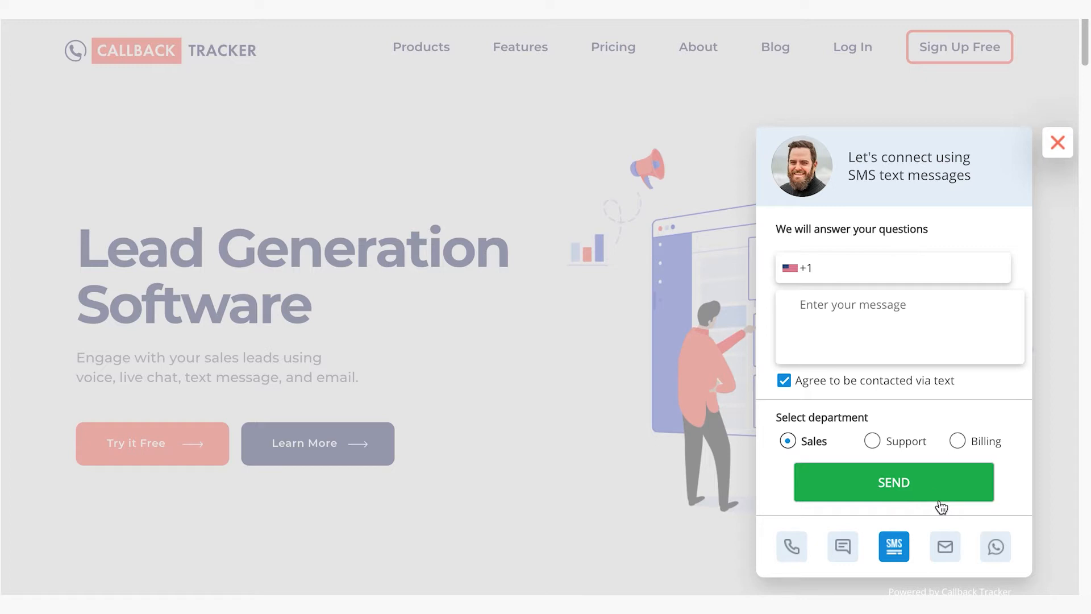
{"action": "left_click", "coordinate": [946, 553]}
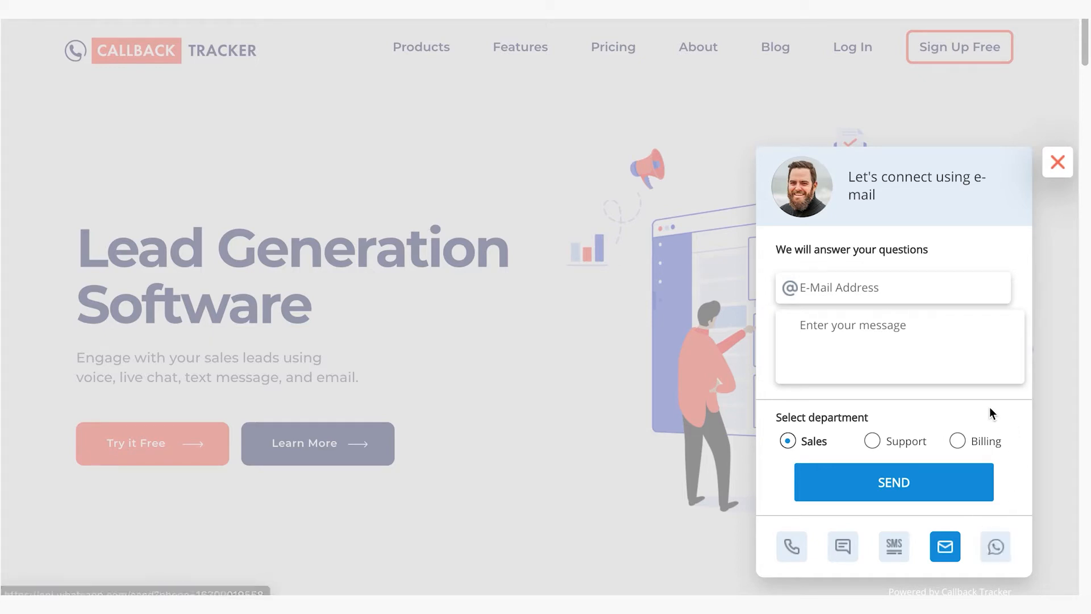
{"action": "left_click", "coordinate": [792, 556]}
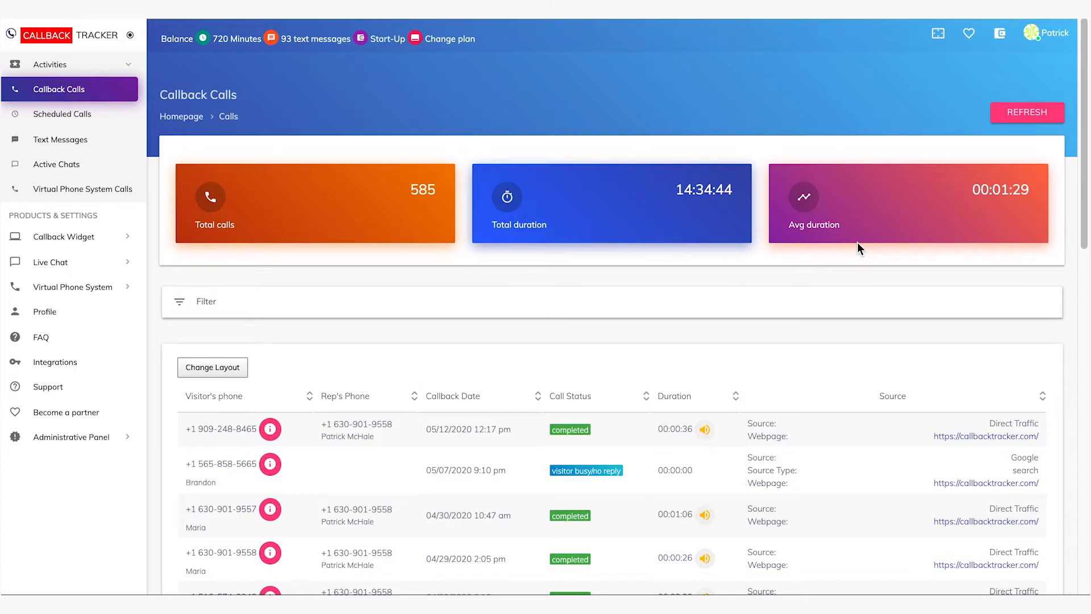
In the Callback Calls list, add the last name to the lead of the 05/07/2020 9:10 pm call and save it
{"action": "scroll", "coordinate": [783, 393], "scroll_direction": "down", "scroll_amount": 1}
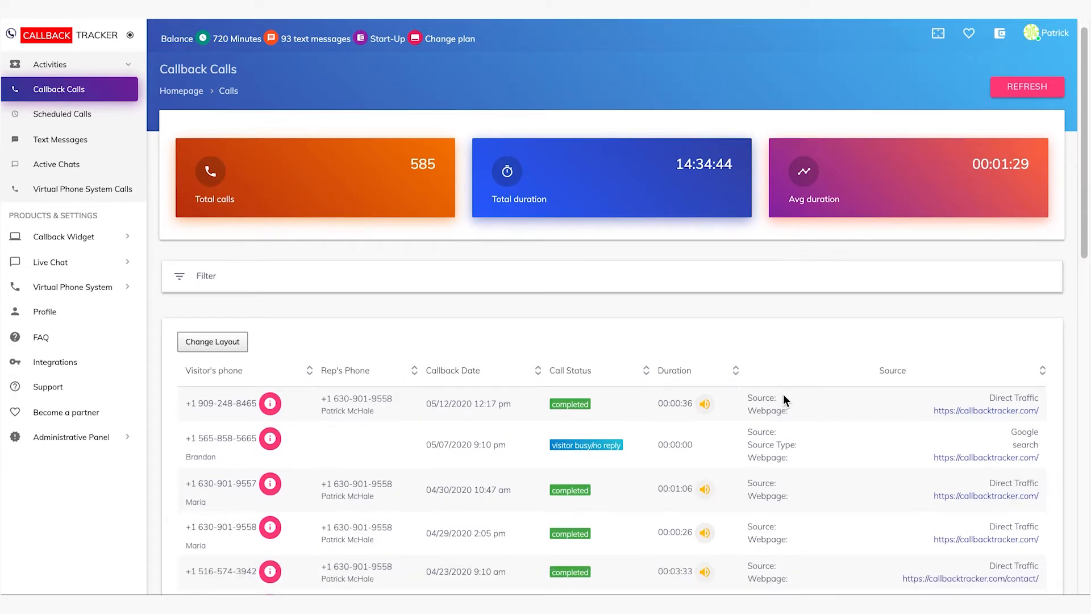
{"action": "scroll", "coordinate": [783, 393], "scroll_direction": "down", "scroll_amount": 1}
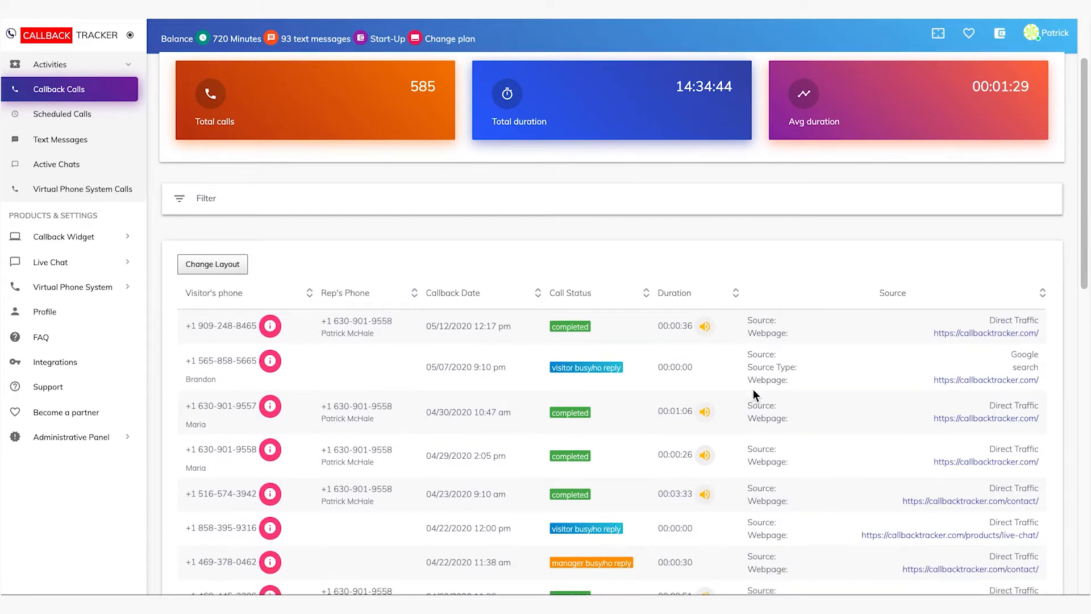
{"action": "left_click", "coordinate": [275, 364]}
{"action": "left_click", "coordinate": [629, 143]}
{"action": "type", "text": "M"}
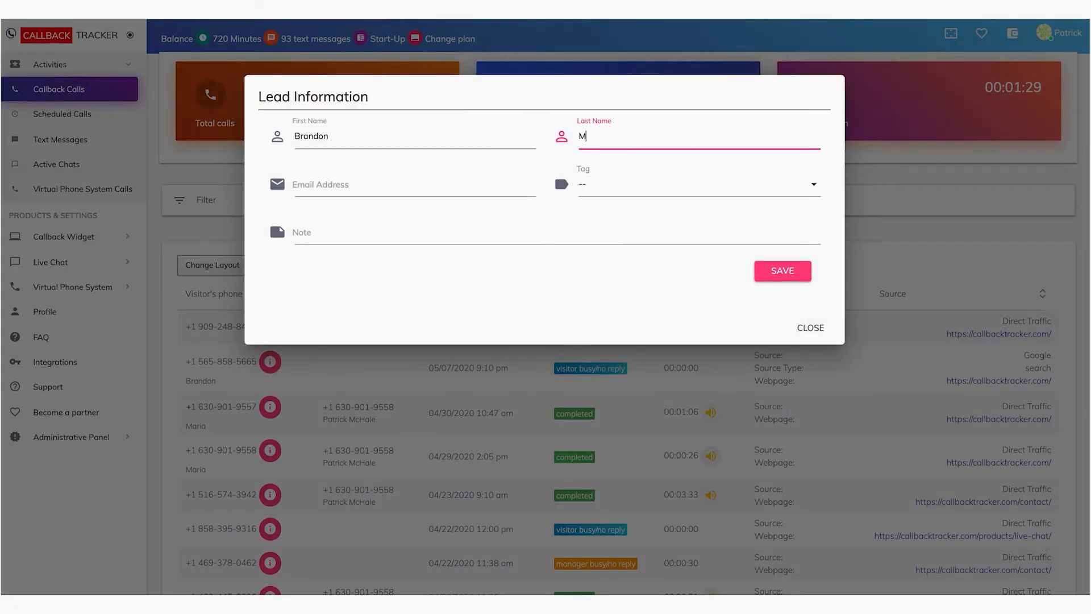
{"action": "type", "text": "ilton"}
{"action": "left_click", "coordinate": [784, 277]}
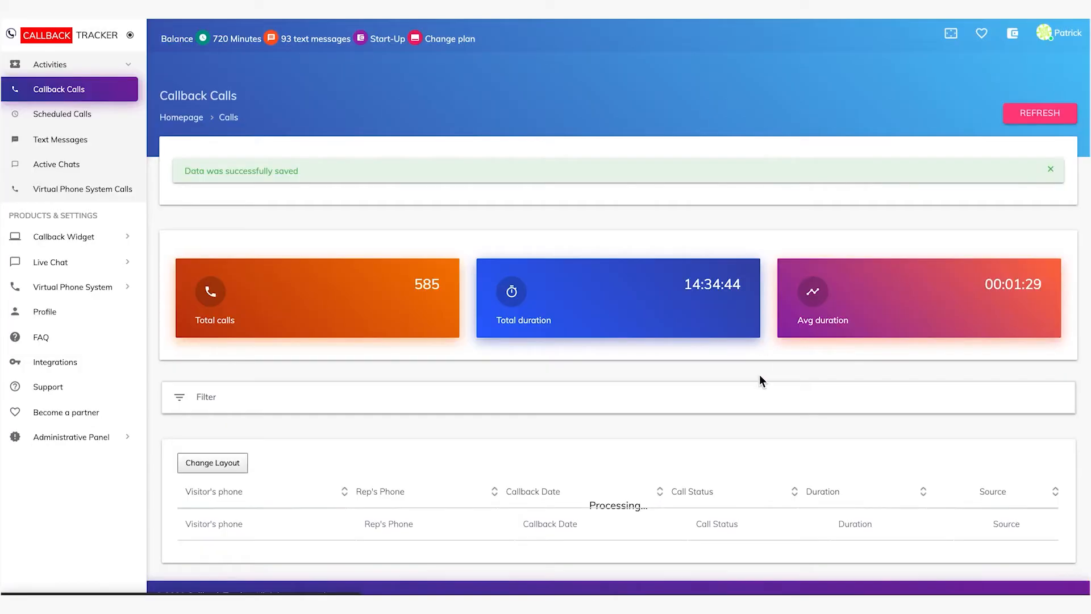
Play the recording of the completed callback from 05/12/2020 12:17 pm
{"action": "scroll", "coordinate": [744, 401], "scroll_direction": "down", "scroll_amount": 3}
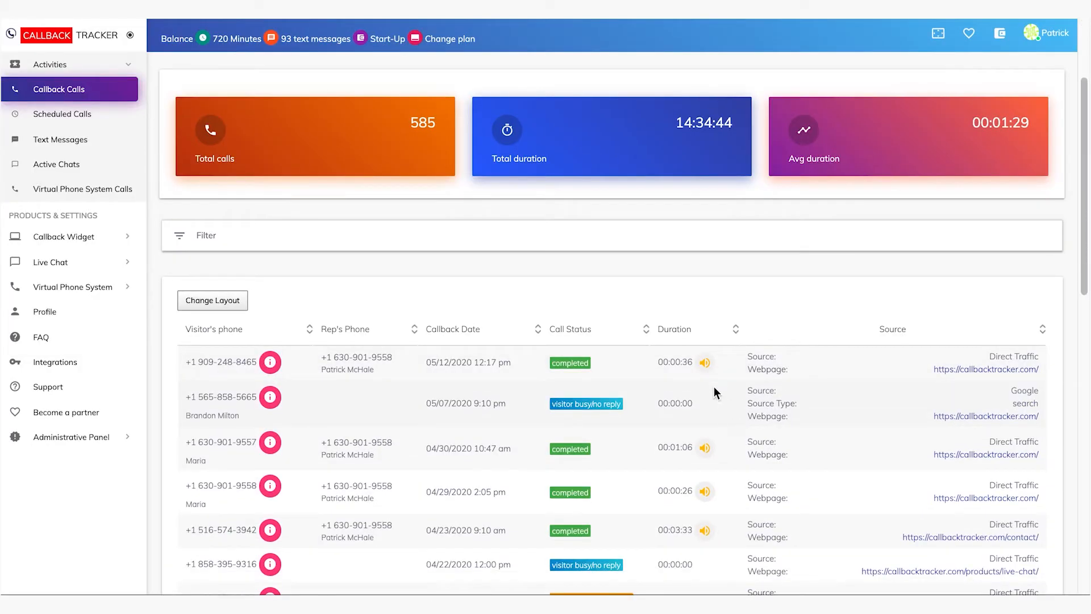
{"action": "left_click", "coordinate": [705, 364]}
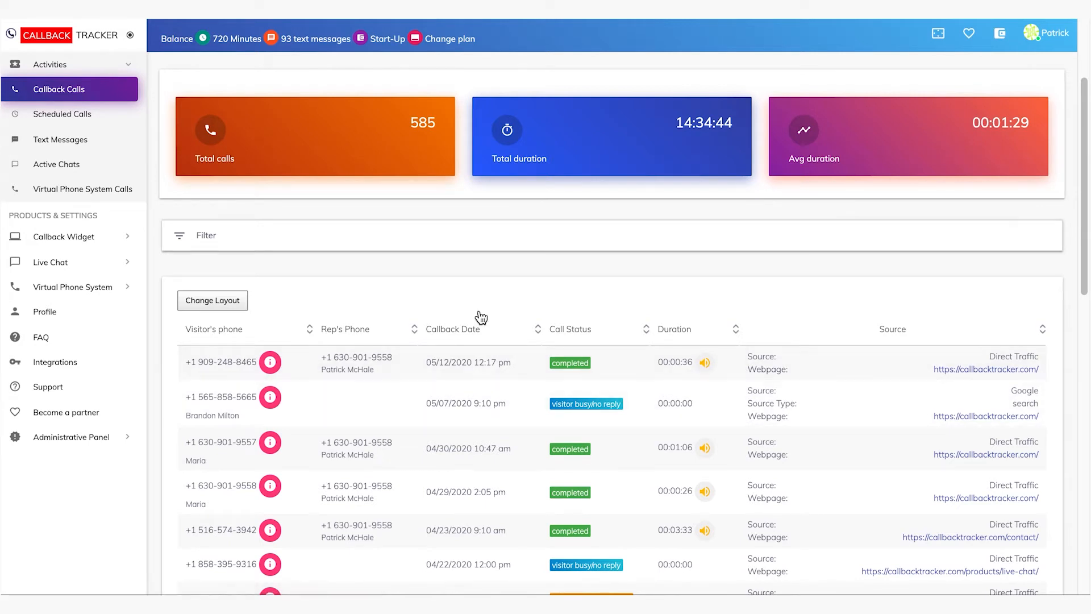
Review the Scheduled Calls list and examine its site and date filter options
{"action": "left_click", "coordinate": [63, 115]}
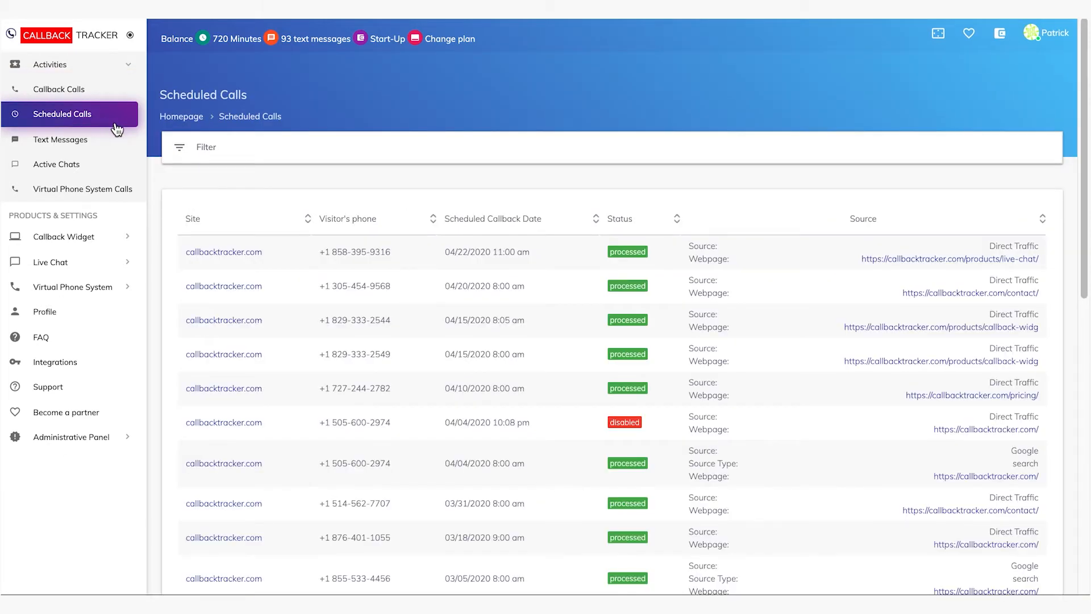
{"action": "scroll", "coordinate": [472, 329], "scroll_direction": "down", "scroll_amount": 2}
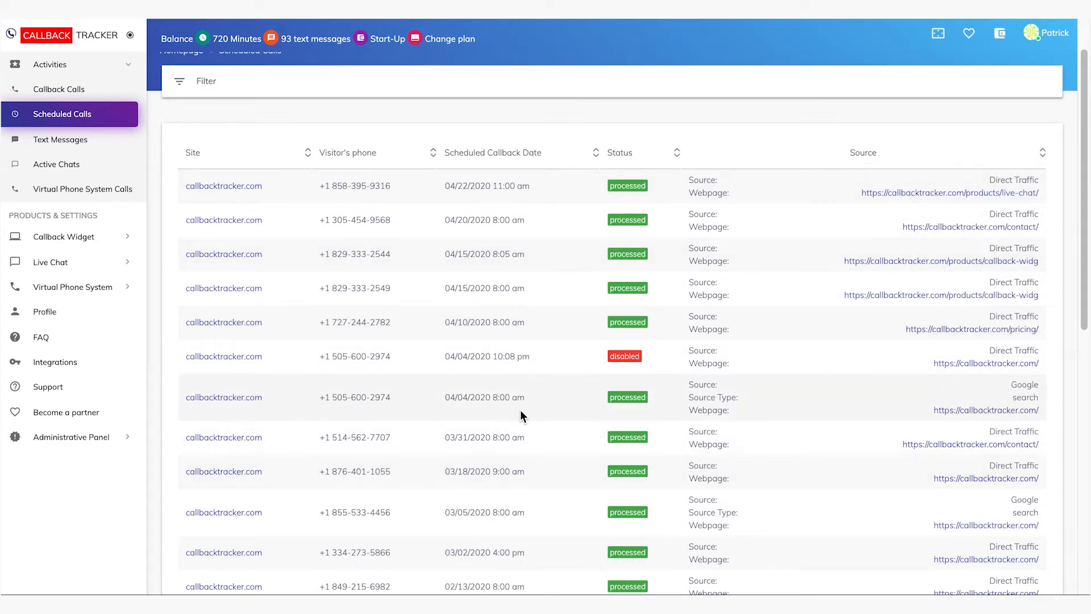
{"action": "scroll", "coordinate": [299, 309], "scroll_direction": "up", "scroll_amount": 1}
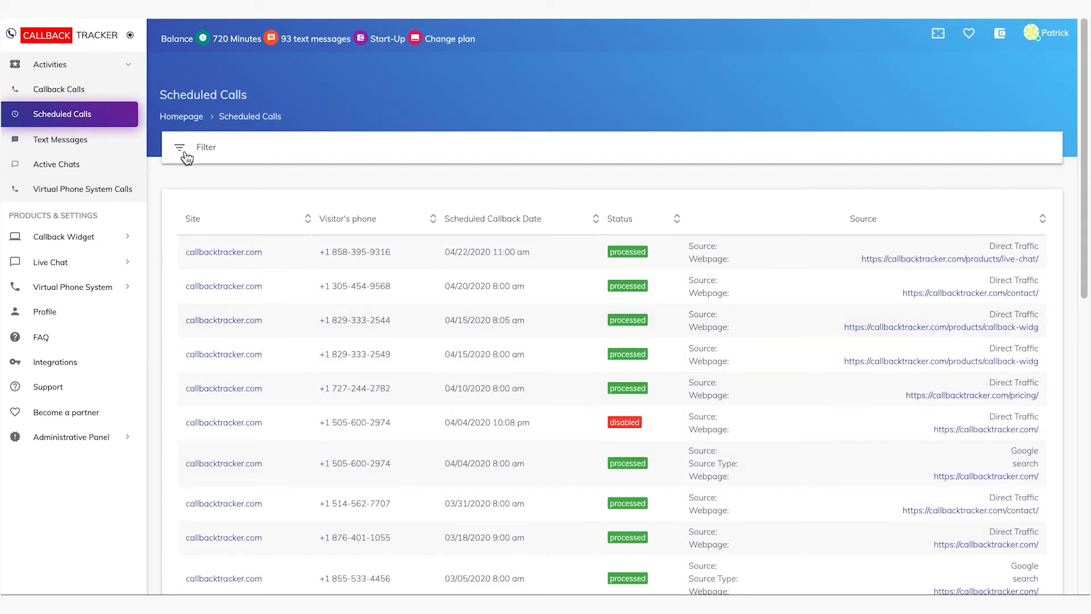
{"action": "left_click", "coordinate": [180, 149]}
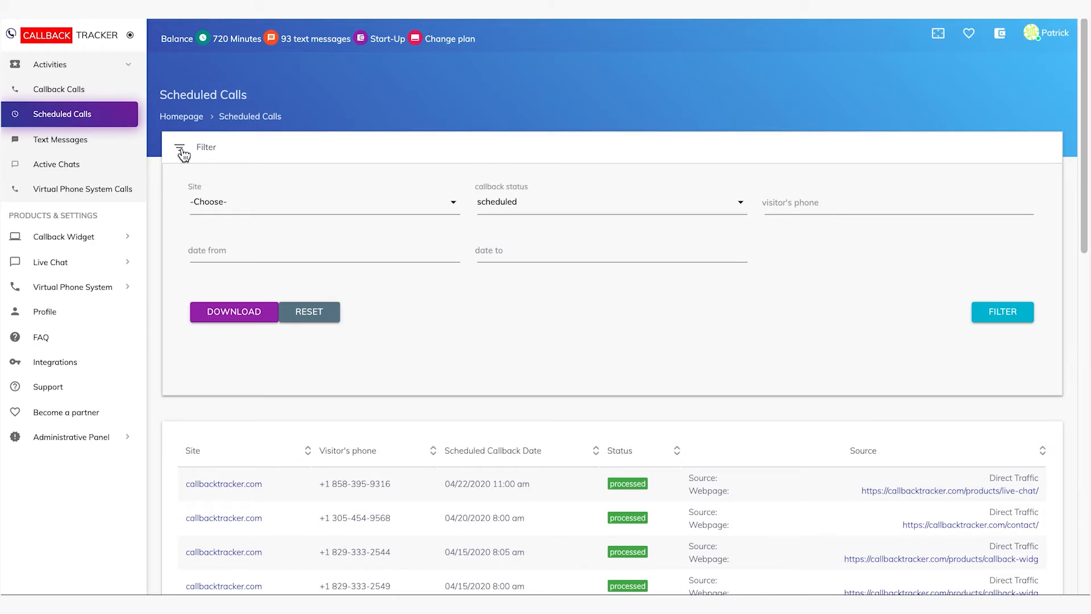
{"action": "left_click", "coordinate": [243, 205]}
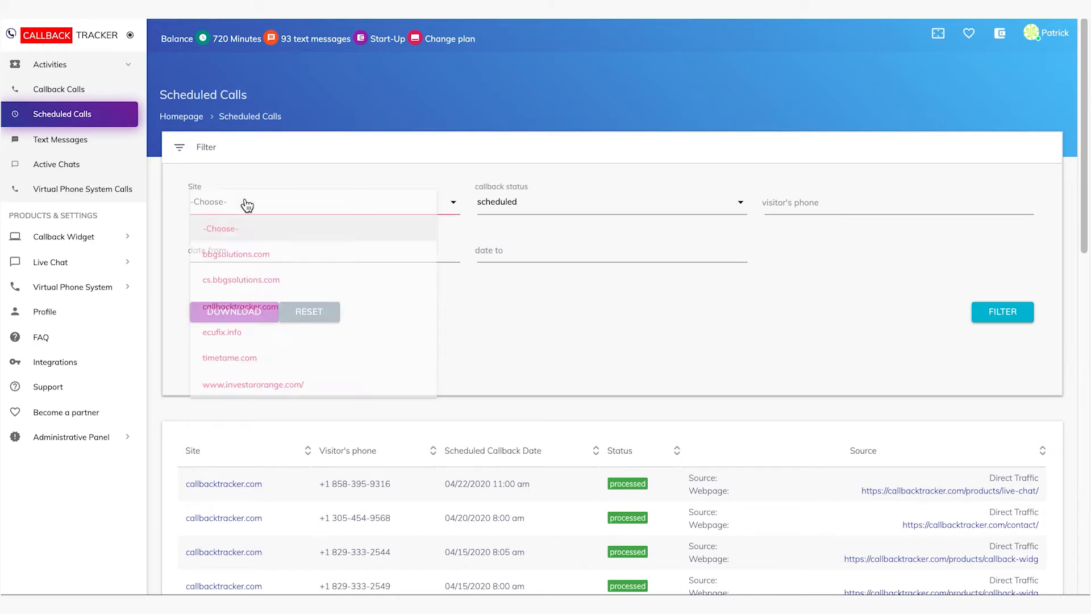
{"action": "left_click", "coordinate": [580, 315]}
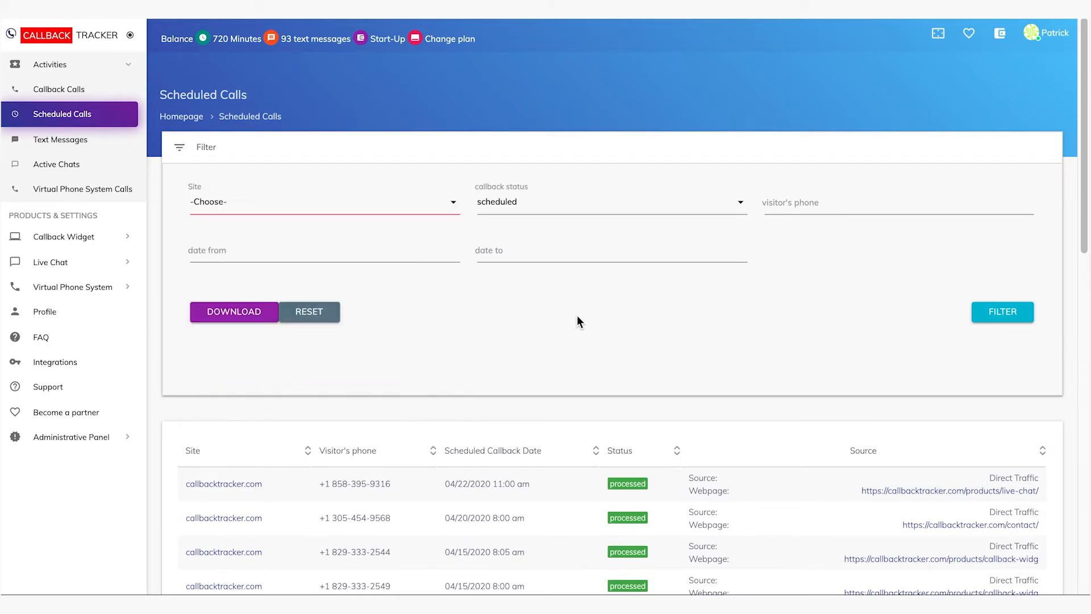
{"action": "left_click", "coordinate": [343, 256]}
Review the Text Messages list with its delivery statuses, message contents and traffic sources
{"action": "left_click", "coordinate": [56, 141]}
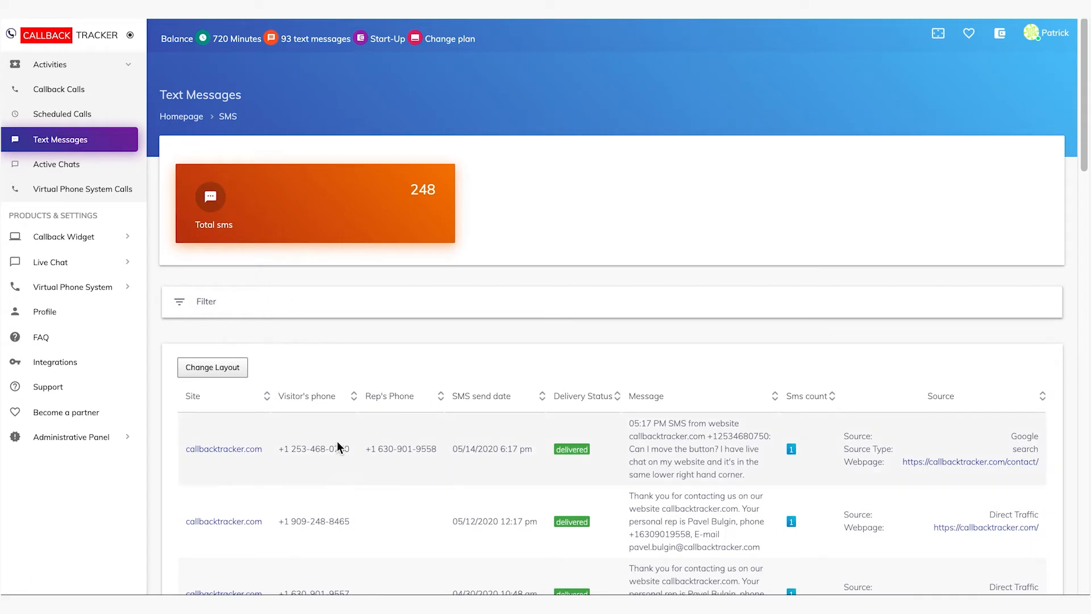
{"action": "scroll", "coordinate": [910, 557], "scroll_direction": "down", "scroll_amount": 3}
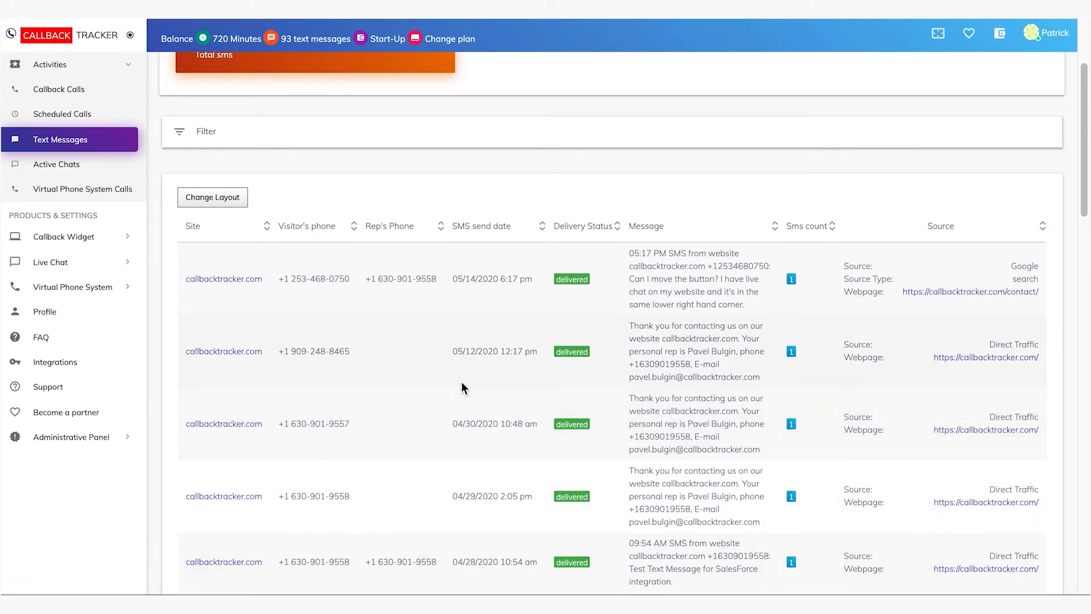
{"action": "scroll", "coordinate": [462, 382], "scroll_direction": "up", "scroll_amount": 3}
Go to Active Chats and open the chat conversation of Visitor 355
{"action": "left_click", "coordinate": [54, 165]}
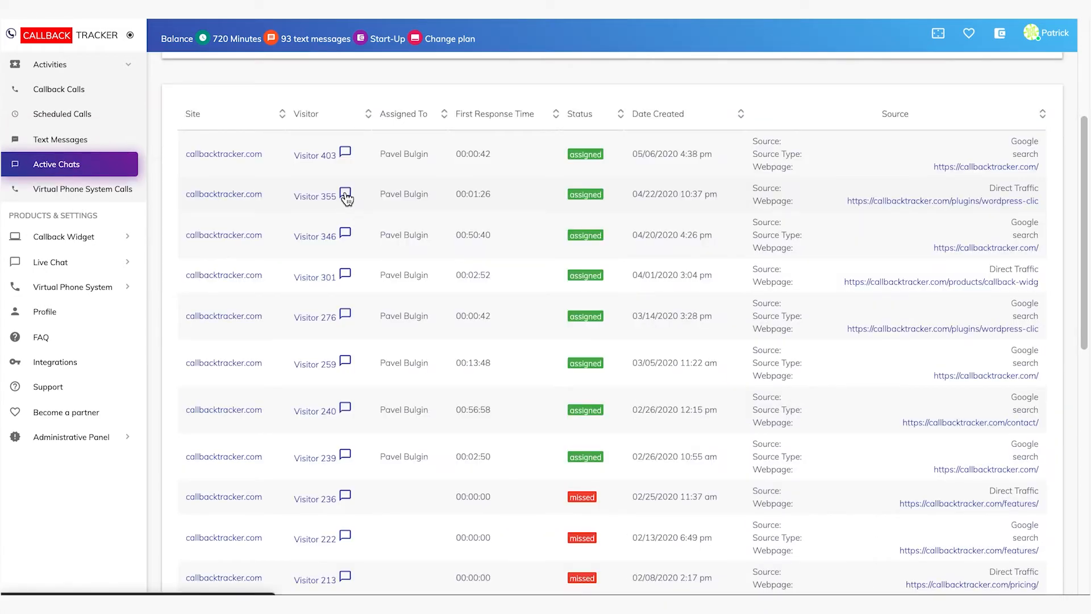
{"action": "left_click", "coordinate": [345, 194]}
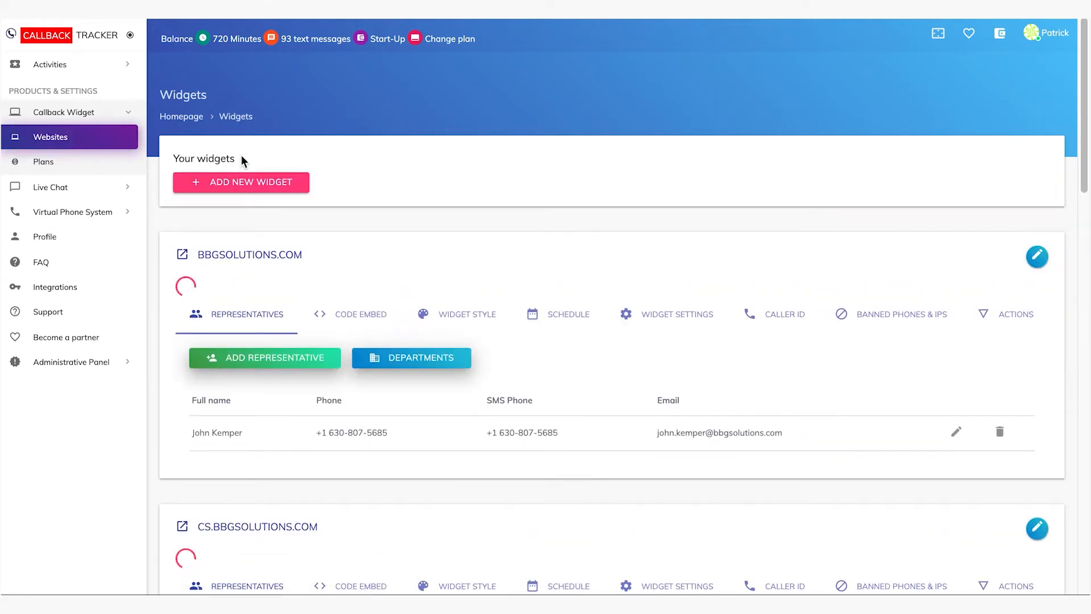
Open the form for adding a representative to the callbacktracker.com widget
{"action": "scroll", "coordinate": [500, 208], "scroll_direction": "down", "scroll_amount": 1}
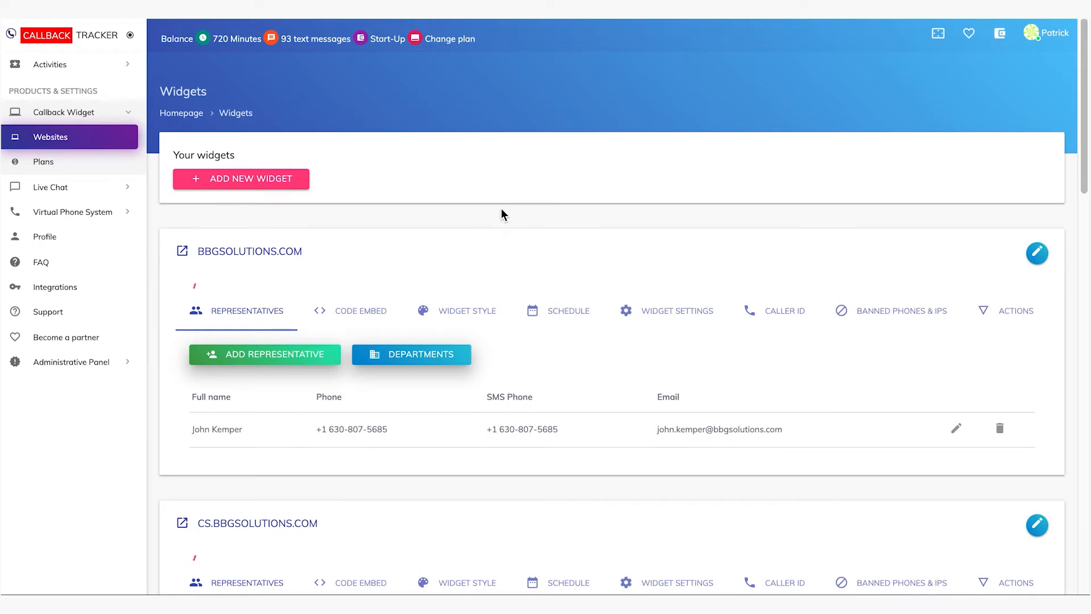
{"action": "scroll", "coordinate": [502, 212], "scroll_direction": "down", "scroll_amount": 3}
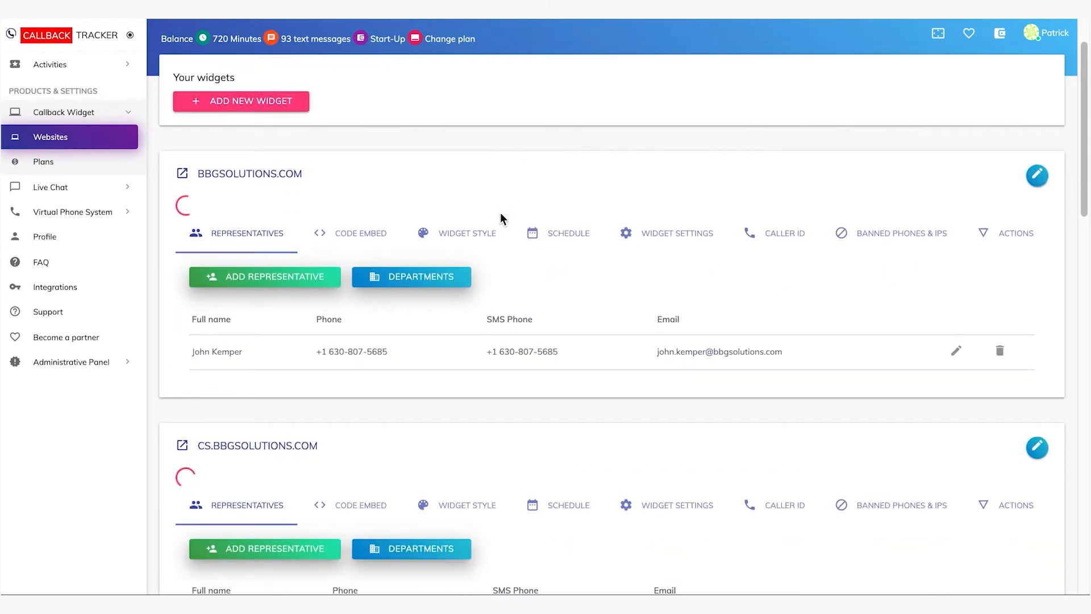
{"action": "scroll", "coordinate": [499, 216], "scroll_direction": "down", "scroll_amount": 4}
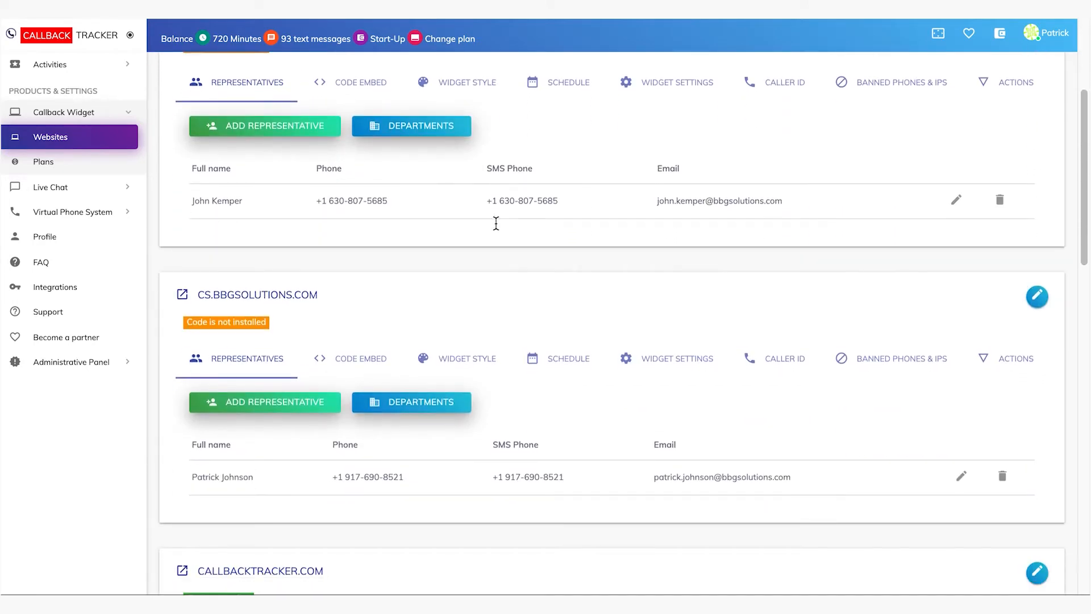
{"action": "scroll", "coordinate": [494, 236], "scroll_direction": "down", "scroll_amount": 4}
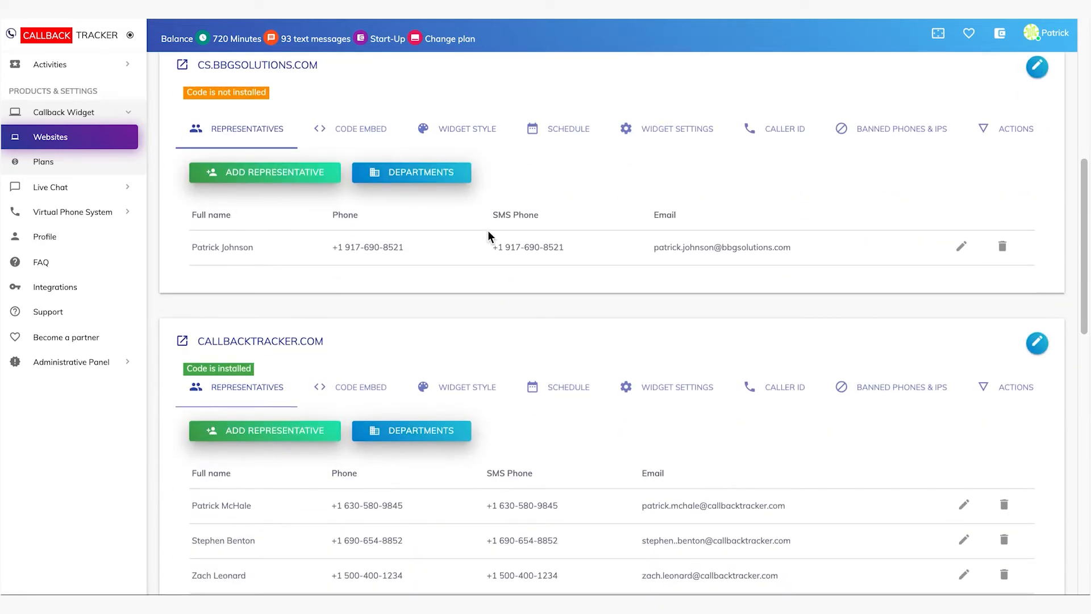
{"action": "scroll", "coordinate": [468, 229], "scroll_direction": "down", "scroll_amount": 1}
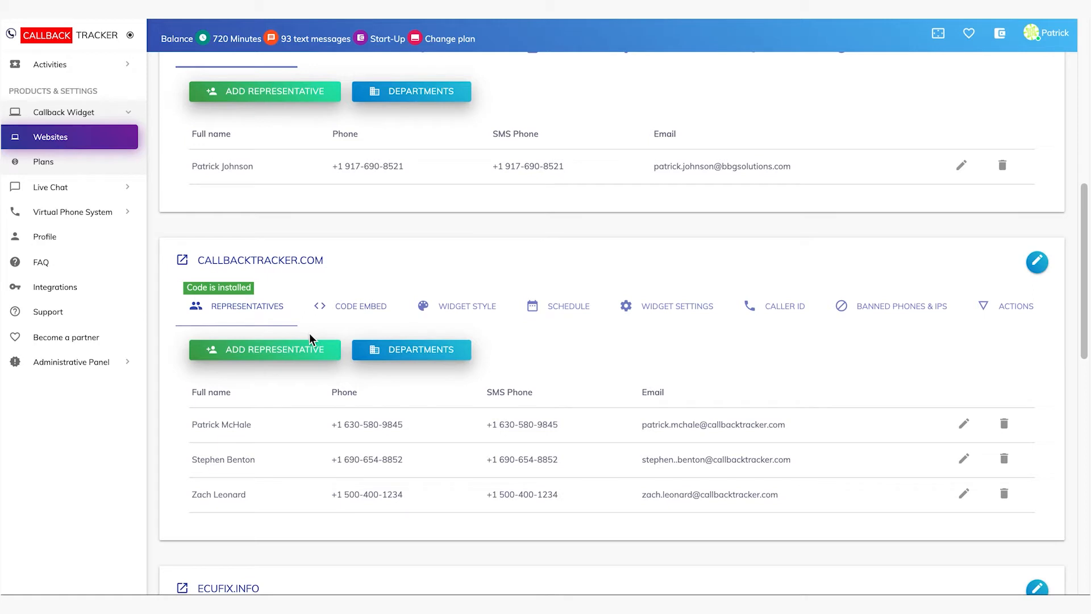
{"action": "left_click", "coordinate": [291, 358]}
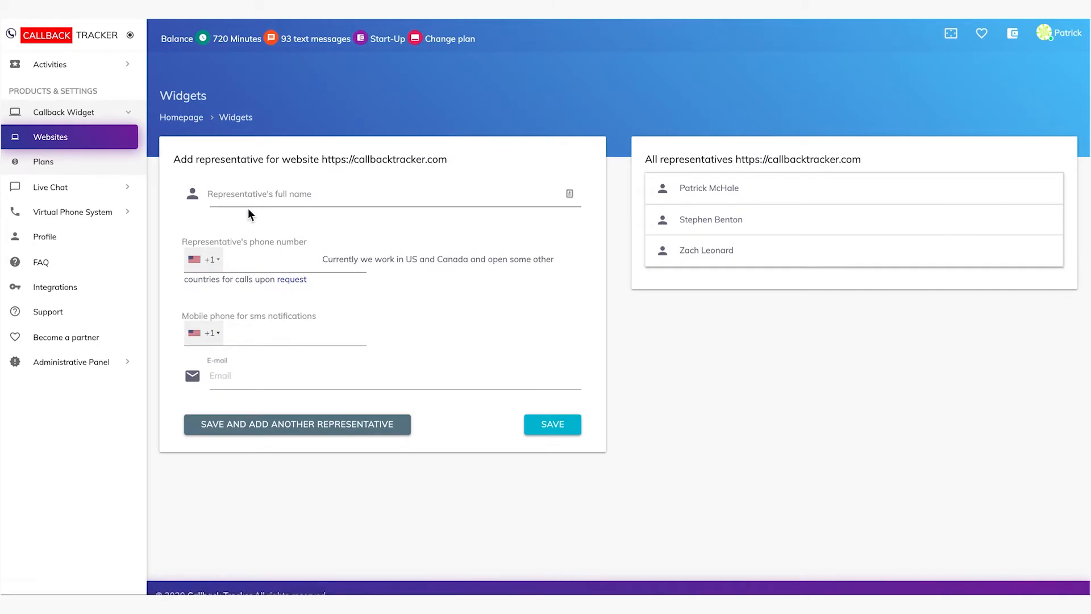
Enter the new representative's full name and phone number for the callbacktracker.com widget
{"action": "left_click", "coordinate": [250, 194]}
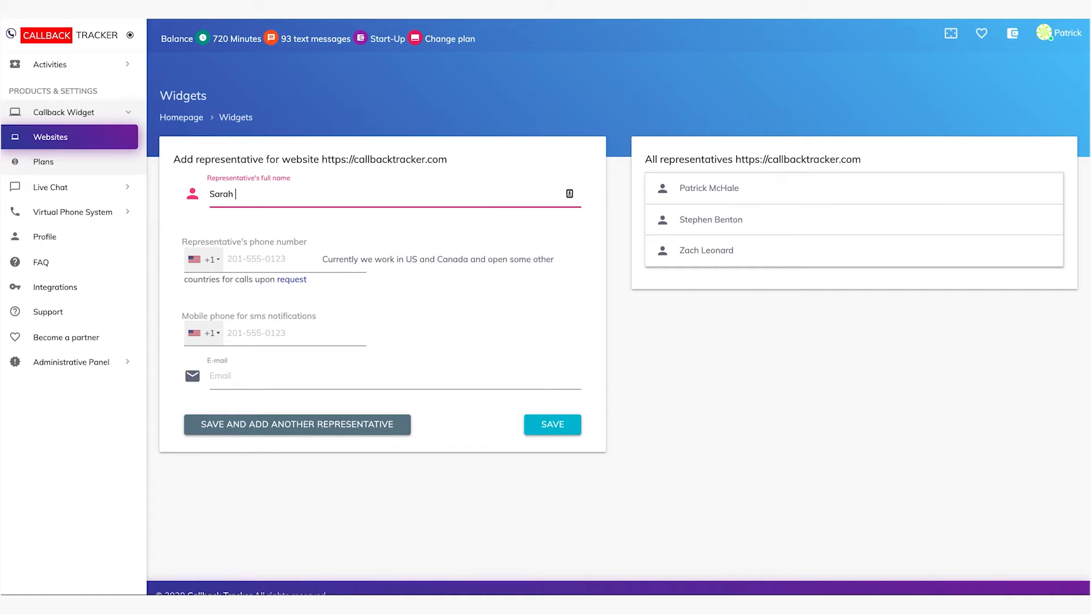
{"action": "left_click", "coordinate": [282, 257]}
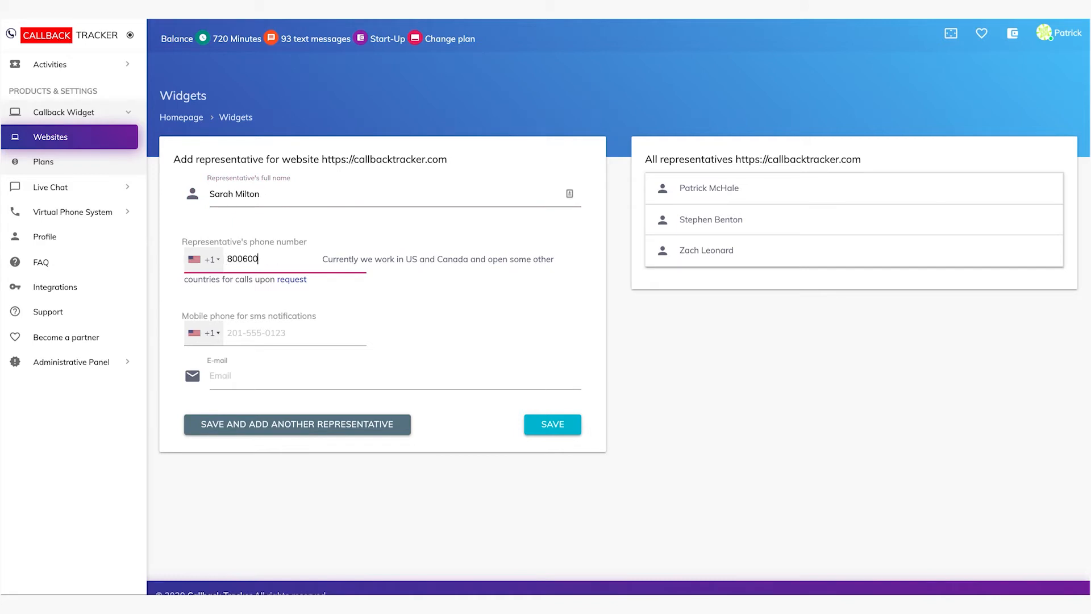
Enter the representative's mobile number for SMS notifications and correct it to a valid ten-digit length
{"action": "left_click", "coordinate": [325, 335]}
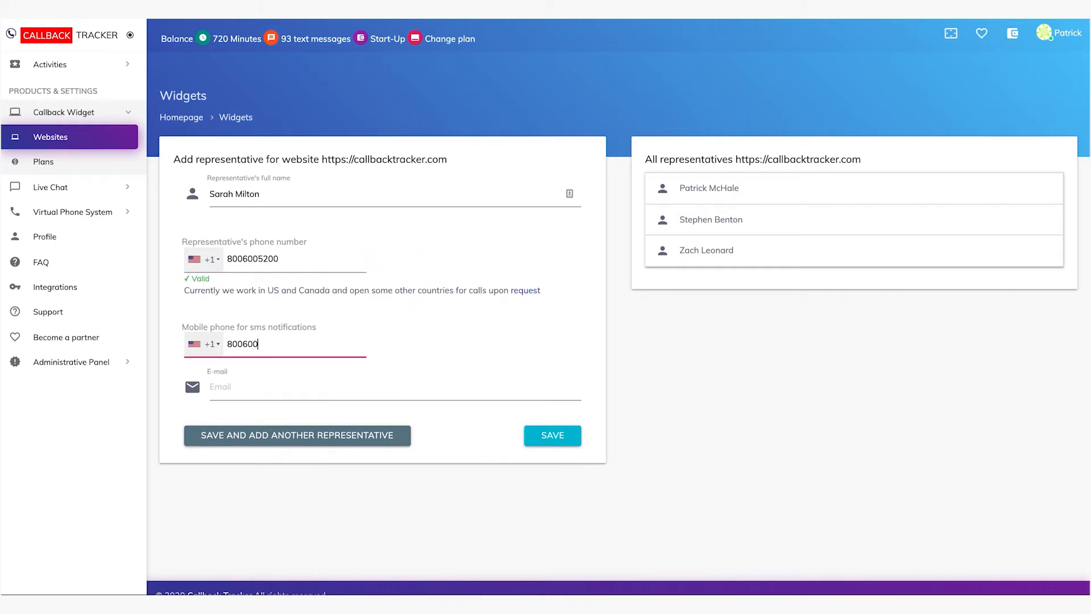
{"action": "left_click", "coordinate": [263, 387]}
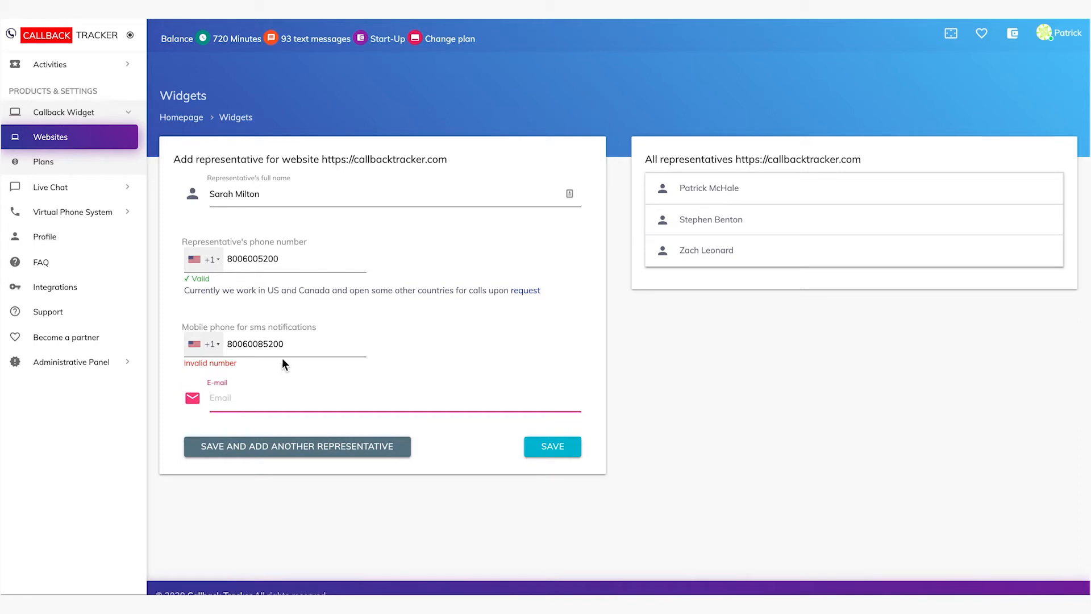
{"action": "left_click", "coordinate": [301, 343]}
{"action": "key", "text": "BackSpace"}
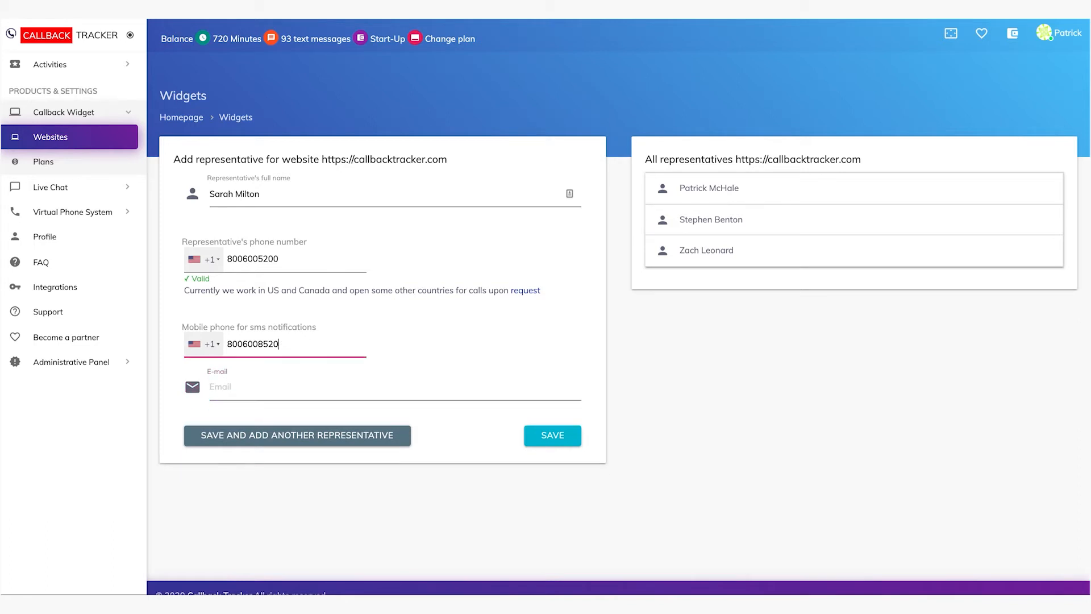
Fill in the representative's e-mail address and save the new representative
{"action": "left_click", "coordinate": [287, 381]}
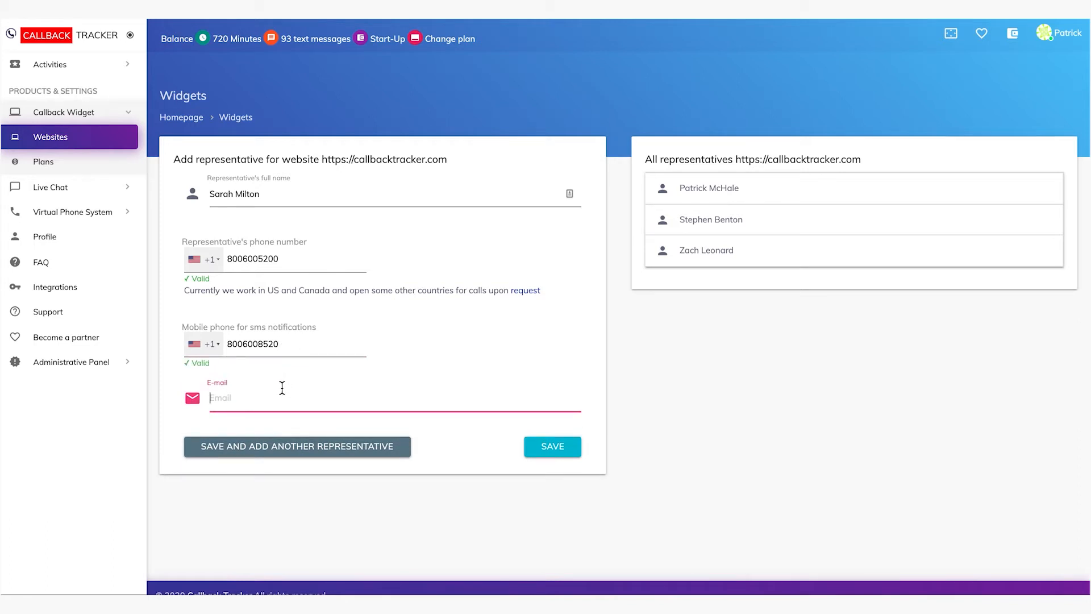
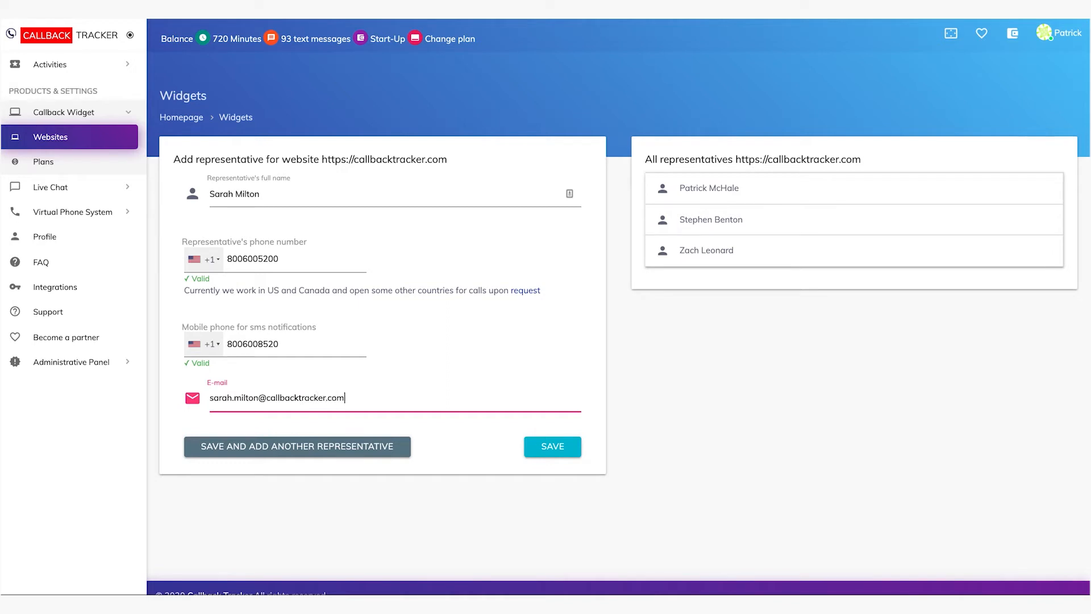
{"action": "left_click", "coordinate": [562, 448]}
{"action": "left_click", "coordinate": [561, 449]}
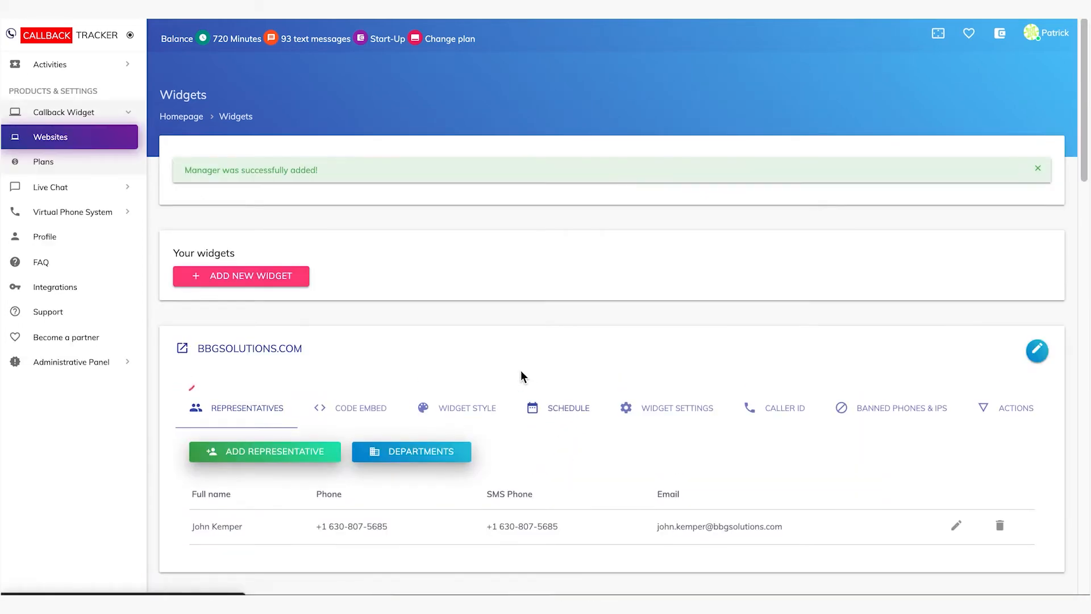
Open the departments of the callbacktracker.com widget and enter Sales as the department name
{"action": "scroll", "coordinate": [498, 336], "scroll_direction": "down", "scroll_amount": 5}
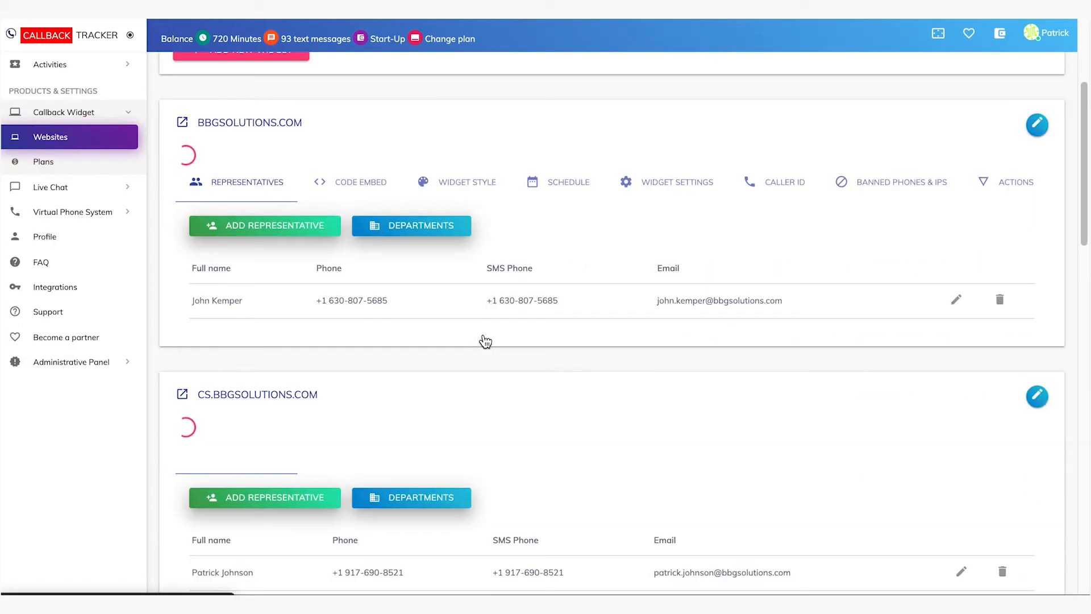
{"action": "scroll", "coordinate": [484, 340], "scroll_direction": "down", "scroll_amount": 5}
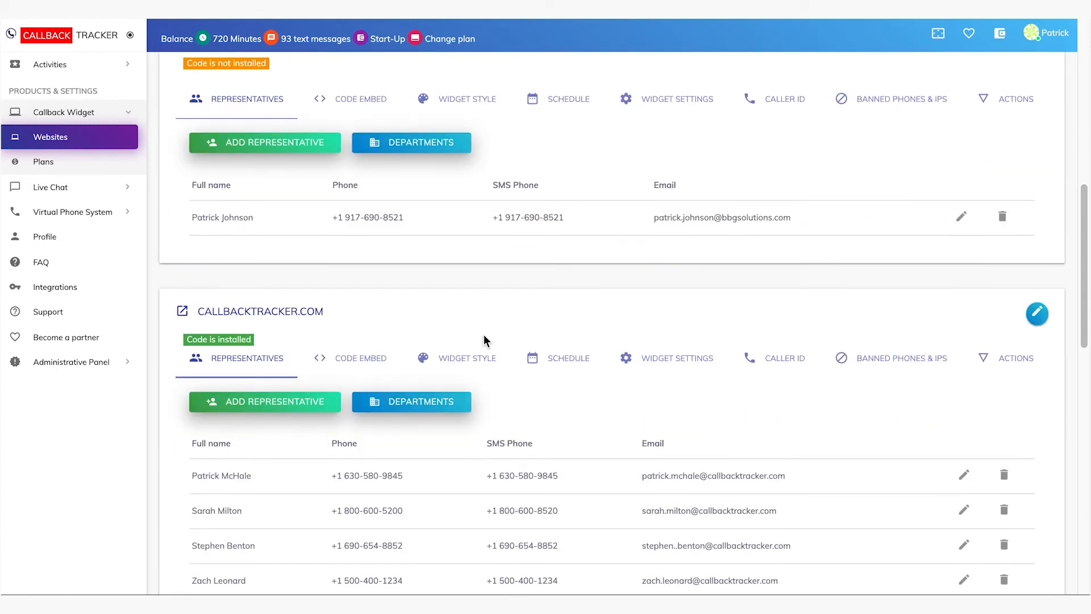
{"action": "scroll", "coordinate": [484, 336], "scroll_direction": "down", "scroll_amount": 1}
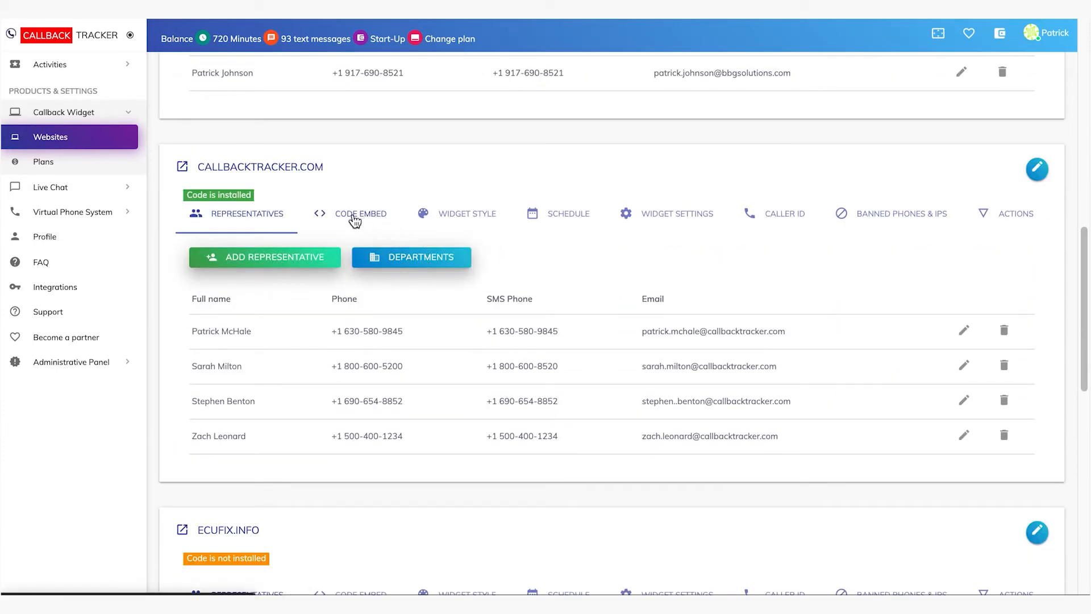
{"action": "left_click", "coordinate": [409, 265]}
{"action": "left_click", "coordinate": [321, 186]}
{"action": "type", "text": "Sales"}
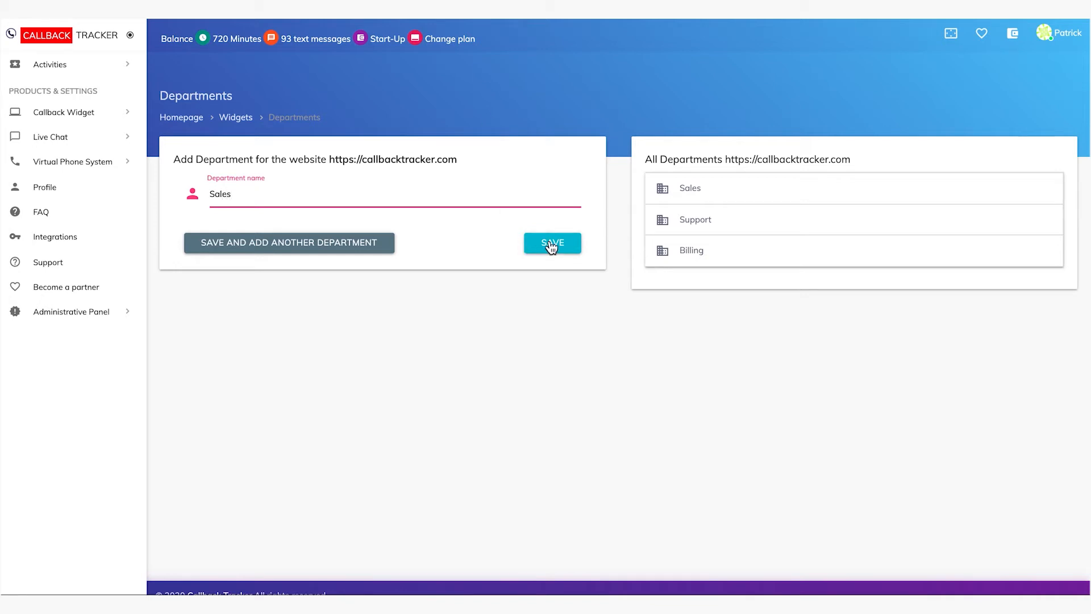
Open the existing Sales department for editing, add the new representative to it and review its representatives
{"action": "left_click", "coordinate": [689, 193]}
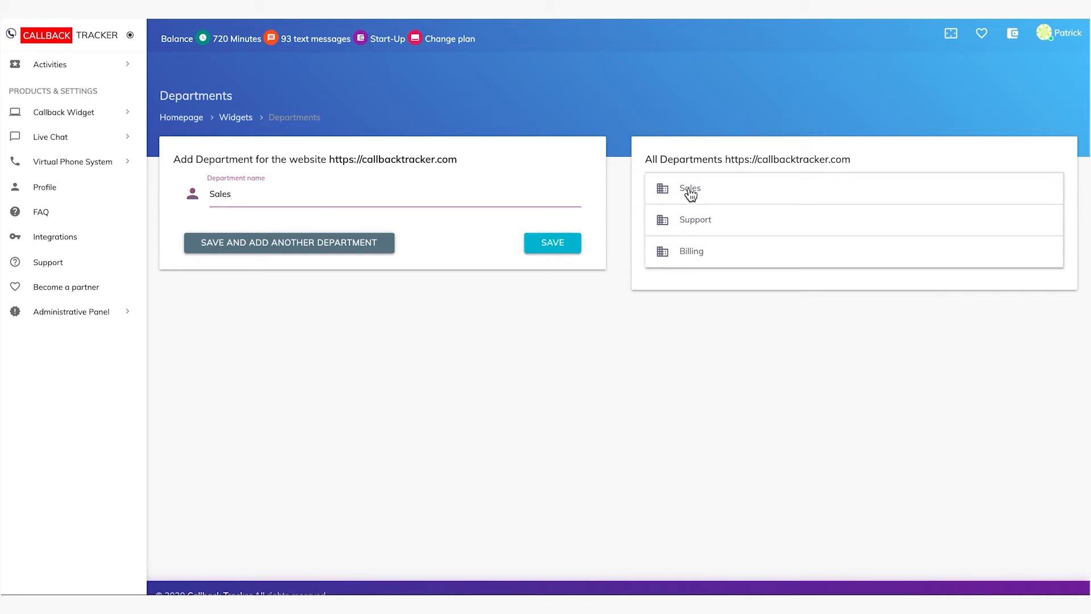
{"action": "left_click", "coordinate": [1020, 255]}
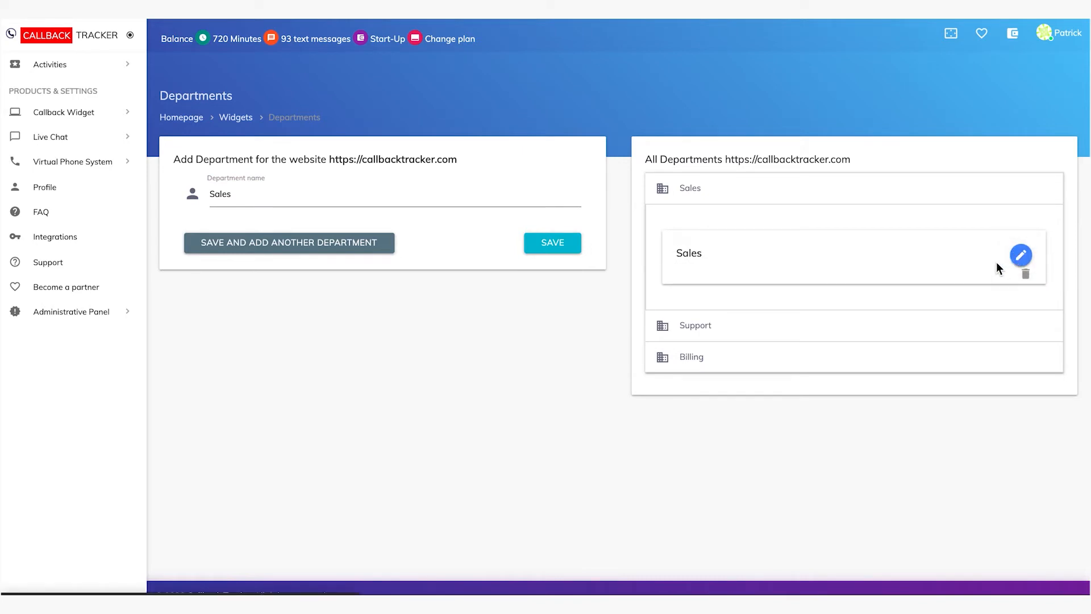
{"action": "left_click", "coordinate": [829, 244]}
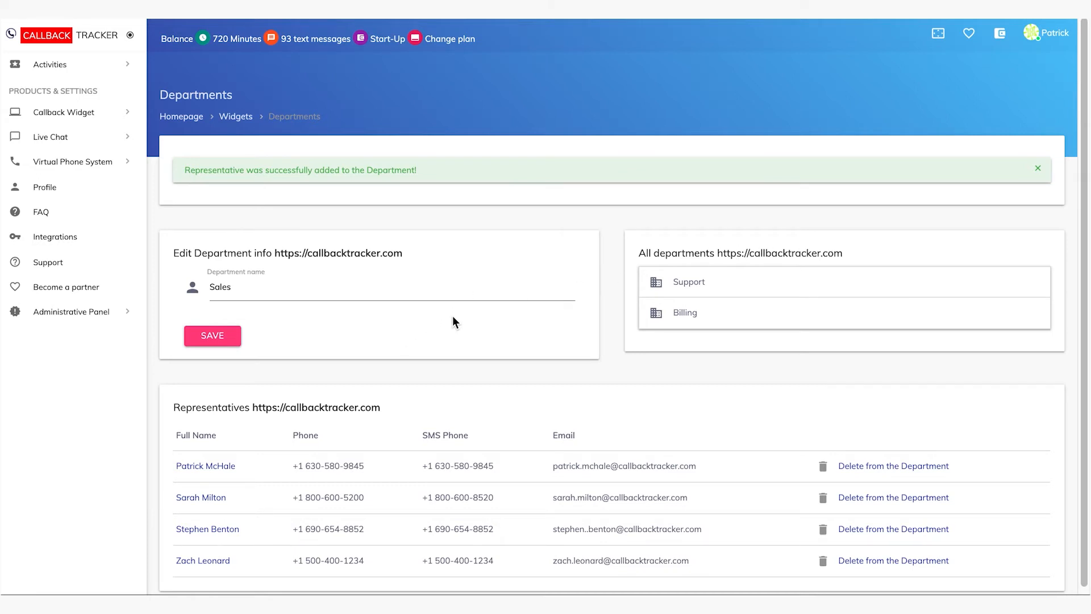
{"action": "scroll", "coordinate": [453, 316], "scroll_direction": "down", "scroll_amount": 1}
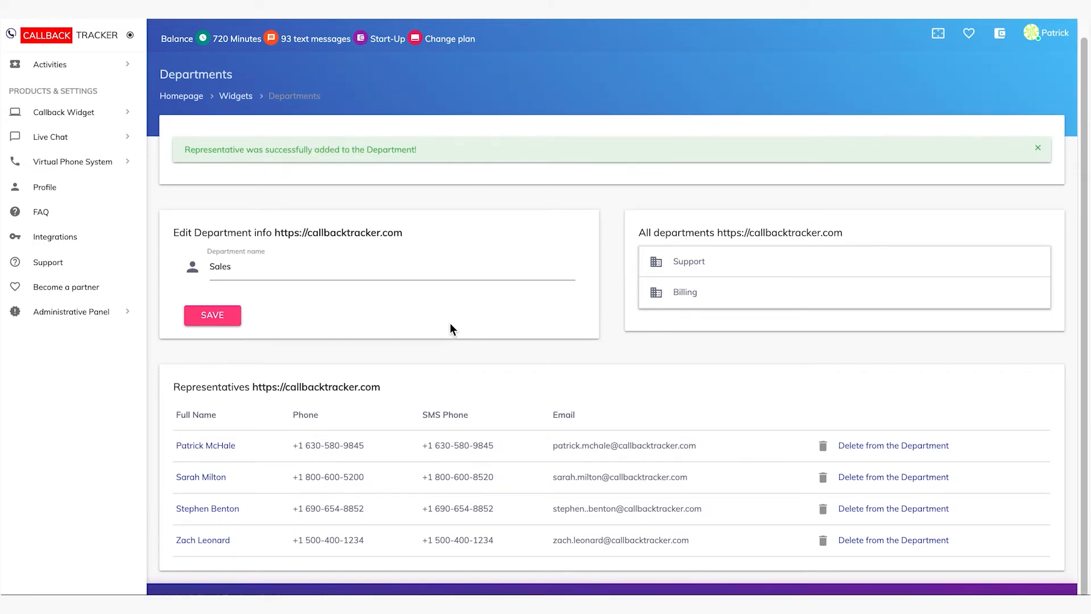
{"action": "scroll", "coordinate": [450, 325], "scroll_direction": "down", "scroll_amount": 1}
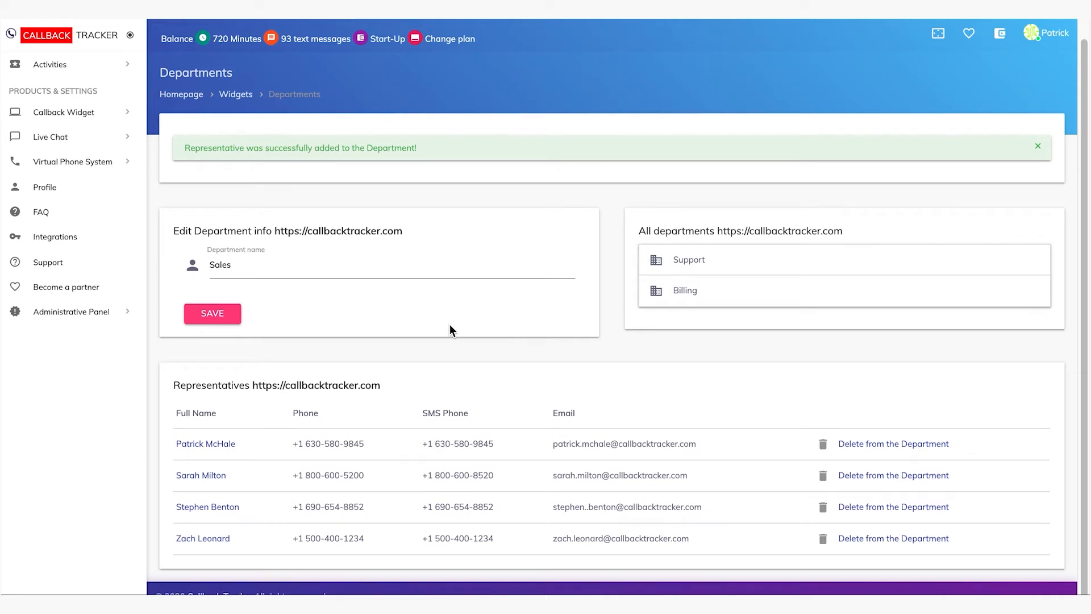
{"action": "scroll", "coordinate": [449, 326], "scroll_direction": "up", "scroll_amount": 1}
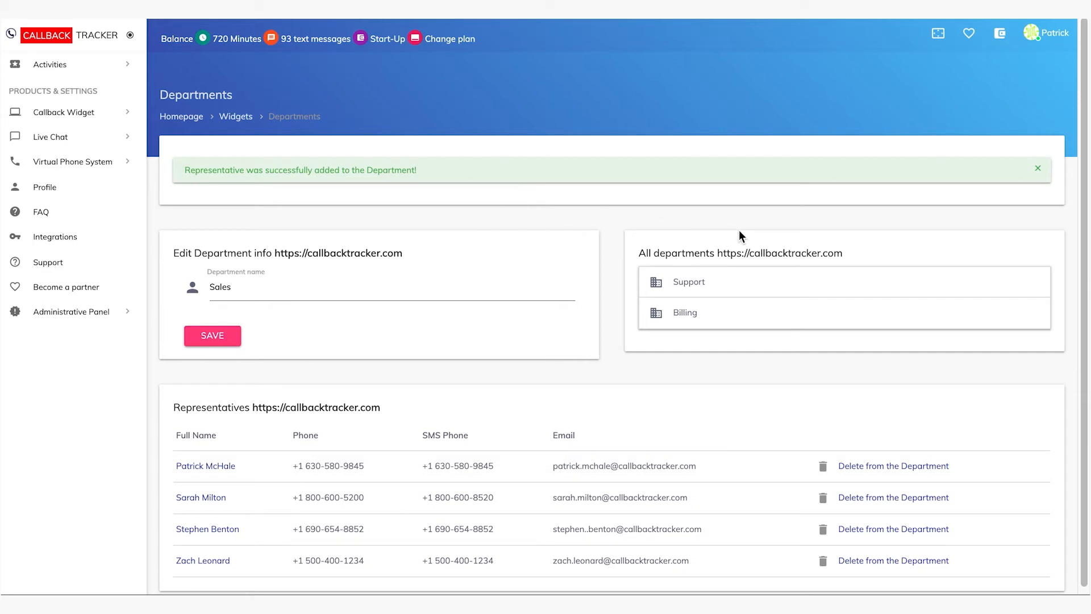
Return to the widgets overview and view the embed code for the callbacktracker.com site
{"action": "left_click", "coordinate": [238, 118]}
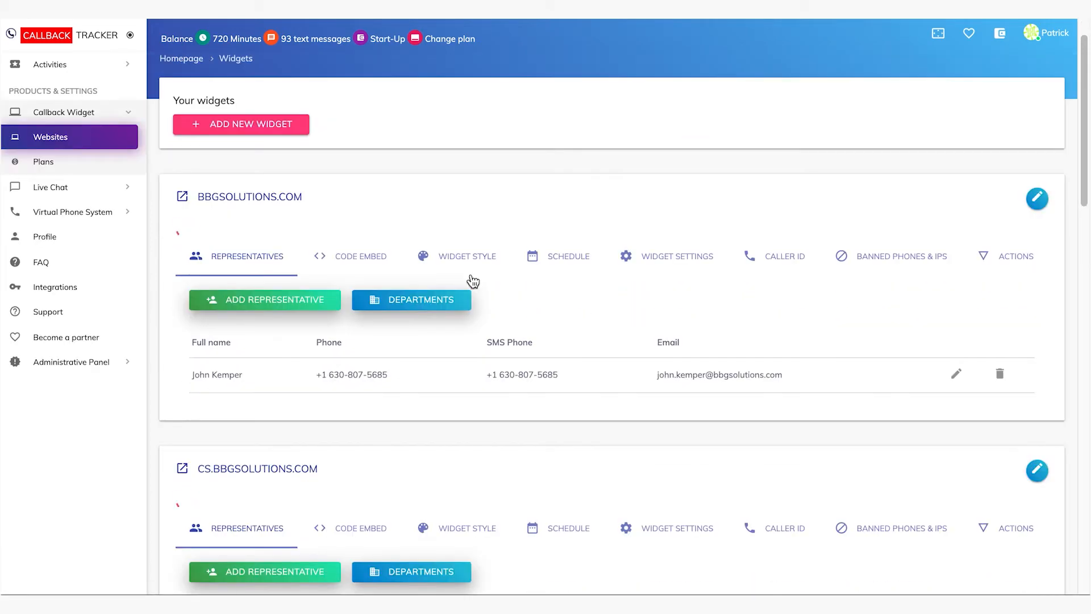
{"action": "scroll", "coordinate": [473, 282], "scroll_direction": "down", "scroll_amount": 2}
{"action": "scroll", "coordinate": [471, 281], "scroll_direction": "down", "scroll_amount": 6}
{"action": "scroll", "coordinate": [472, 277], "scroll_direction": "down", "scroll_amount": 2}
{"action": "left_click", "coordinate": [361, 236]}
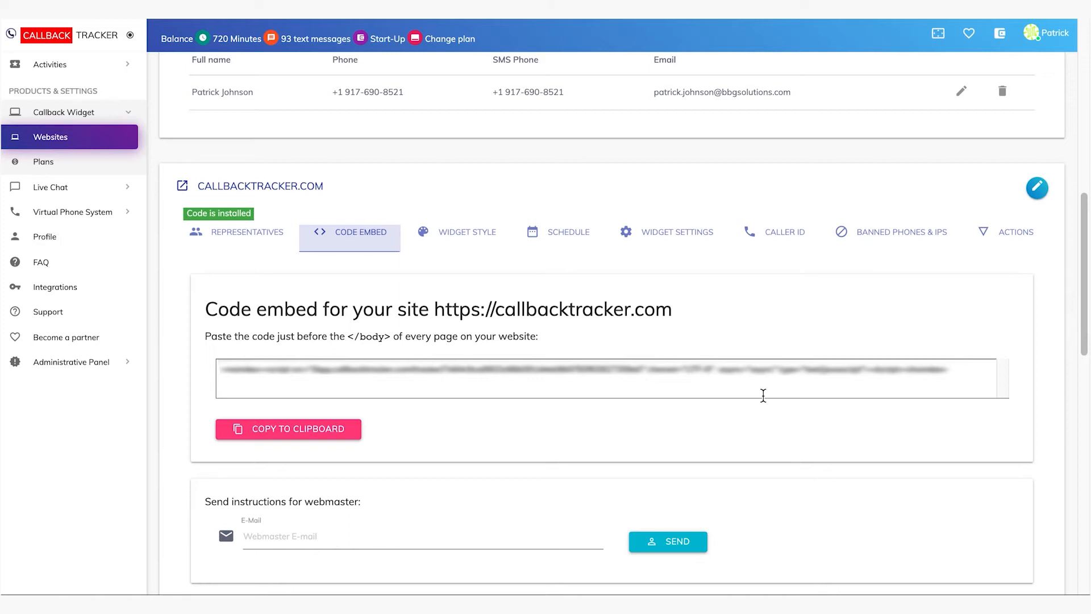
Open the callbacktracker.com widget style settings and preview the Modal, Vertical, Modal New and Vertical New widget types
{"action": "left_click", "coordinate": [456, 236]}
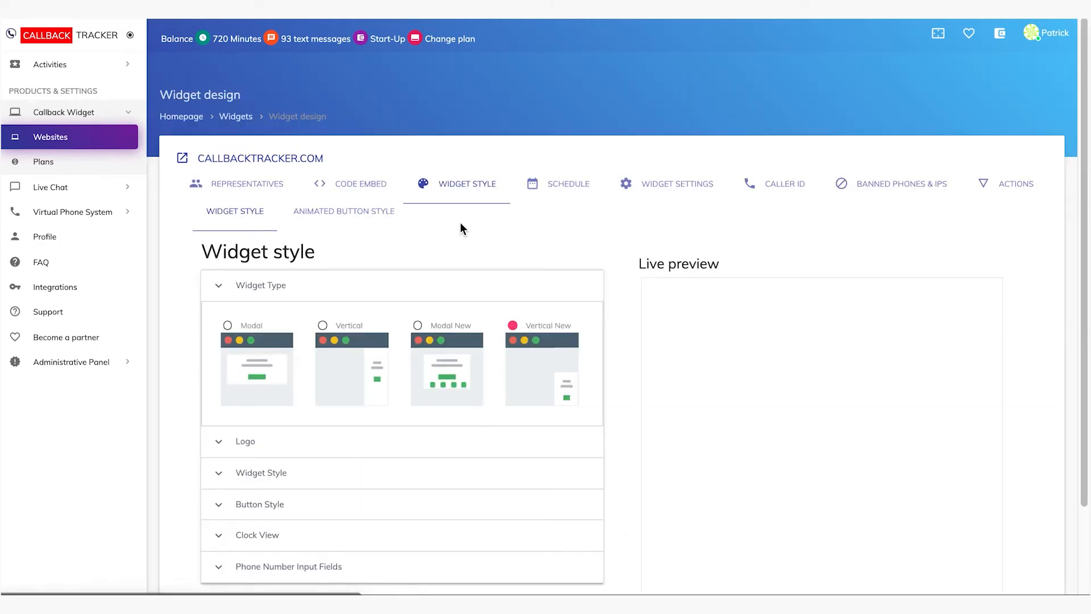
{"action": "scroll", "coordinate": [462, 228], "scroll_direction": "down", "scroll_amount": 1}
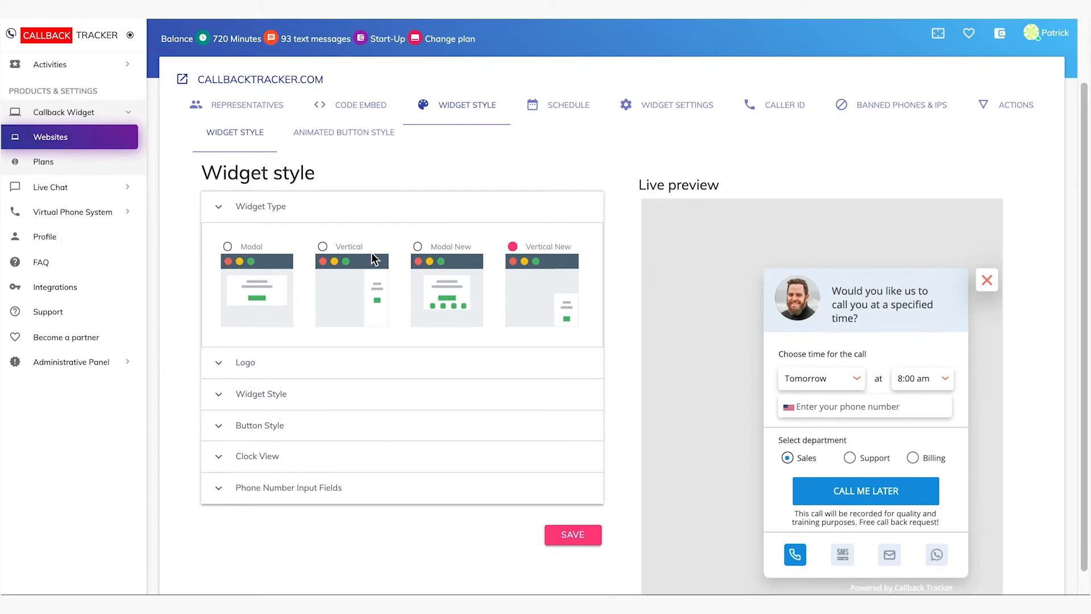
{"action": "left_click", "coordinate": [226, 246]}
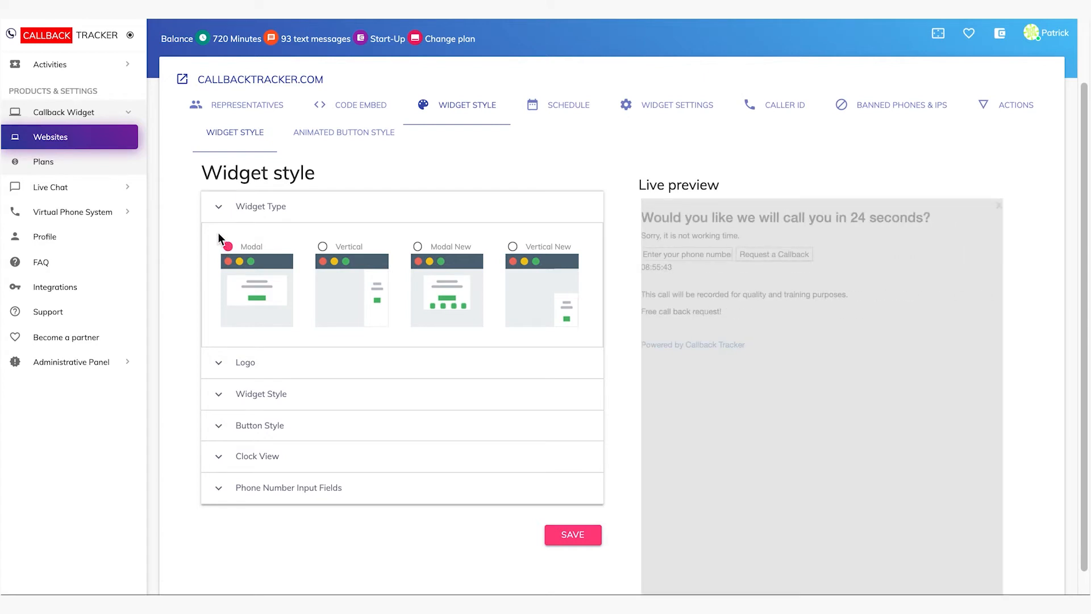
{"action": "left_click", "coordinate": [323, 247]}
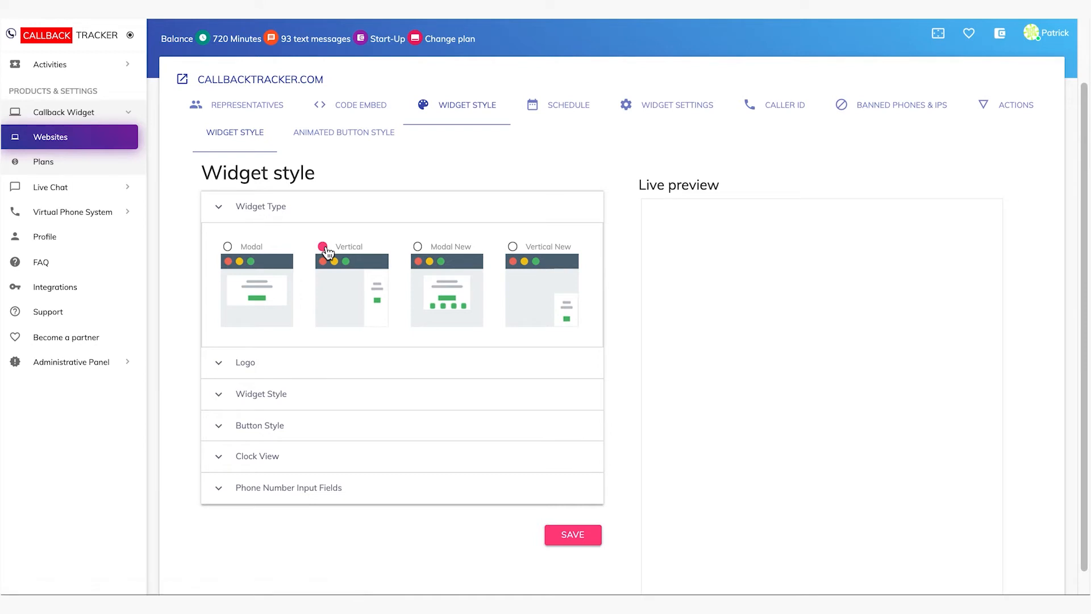
{"action": "left_click", "coordinate": [418, 248]}
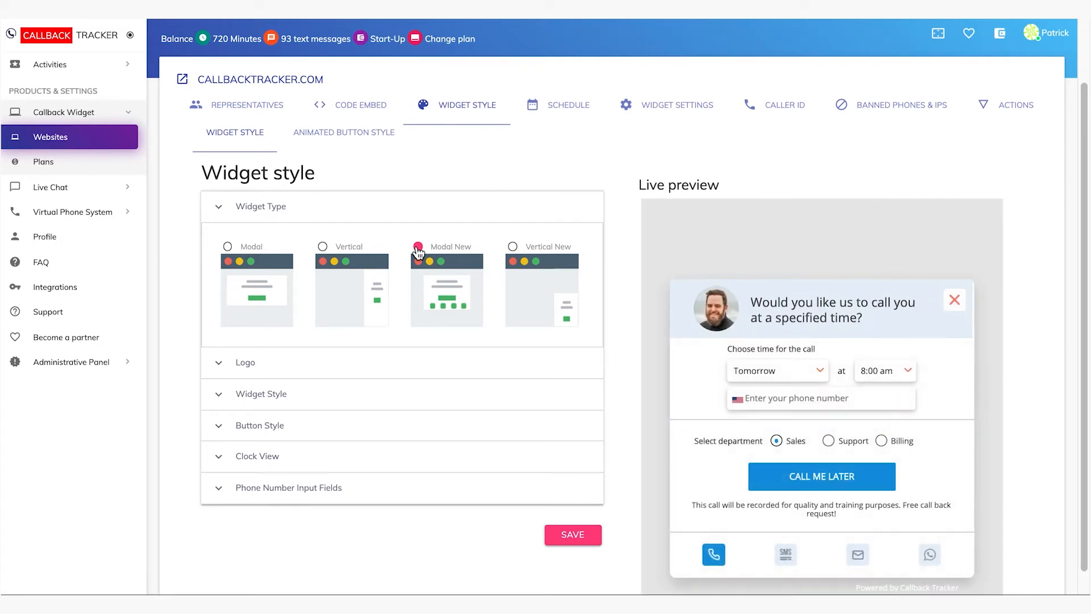
{"action": "left_click", "coordinate": [512, 247]}
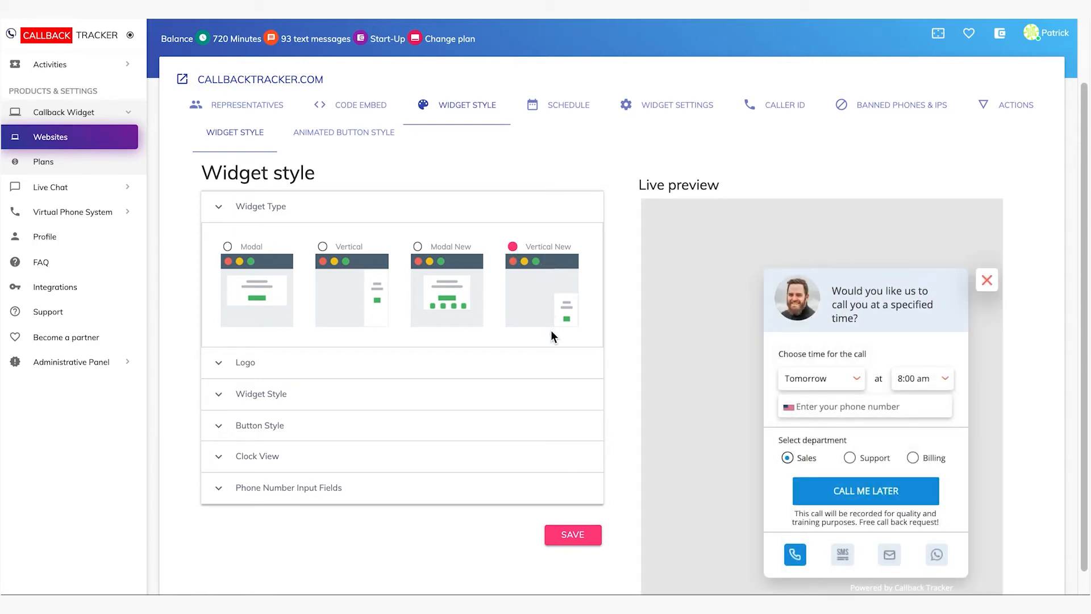
Examine the logo settings and the widget's background color, font color and font style options
{"action": "left_click", "coordinate": [253, 363]}
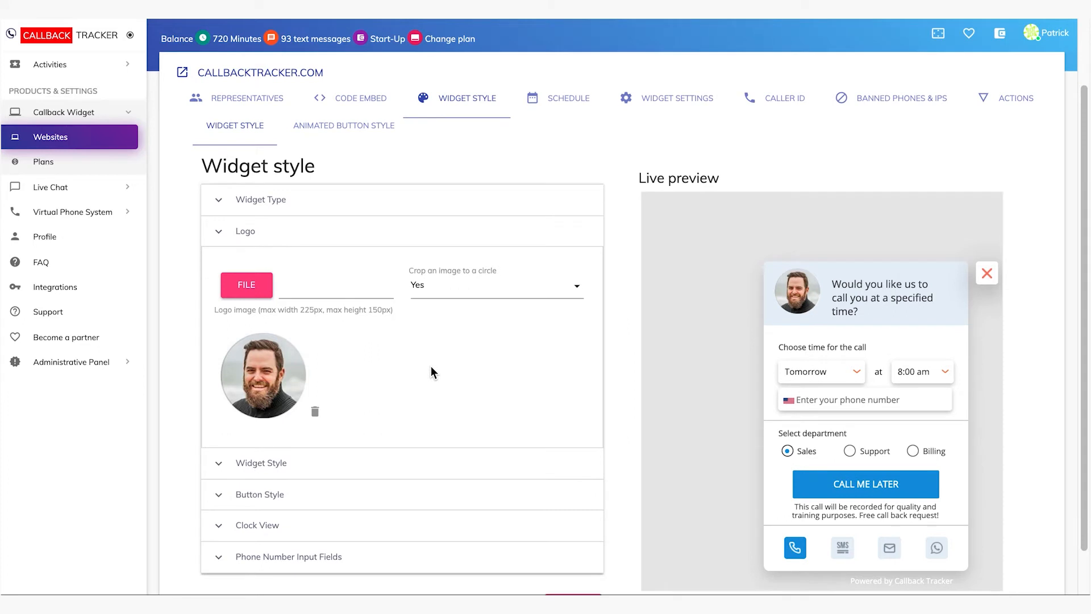
{"action": "scroll", "coordinate": [431, 371], "scroll_direction": "down", "scroll_amount": 1}
{"action": "left_click", "coordinate": [348, 435]}
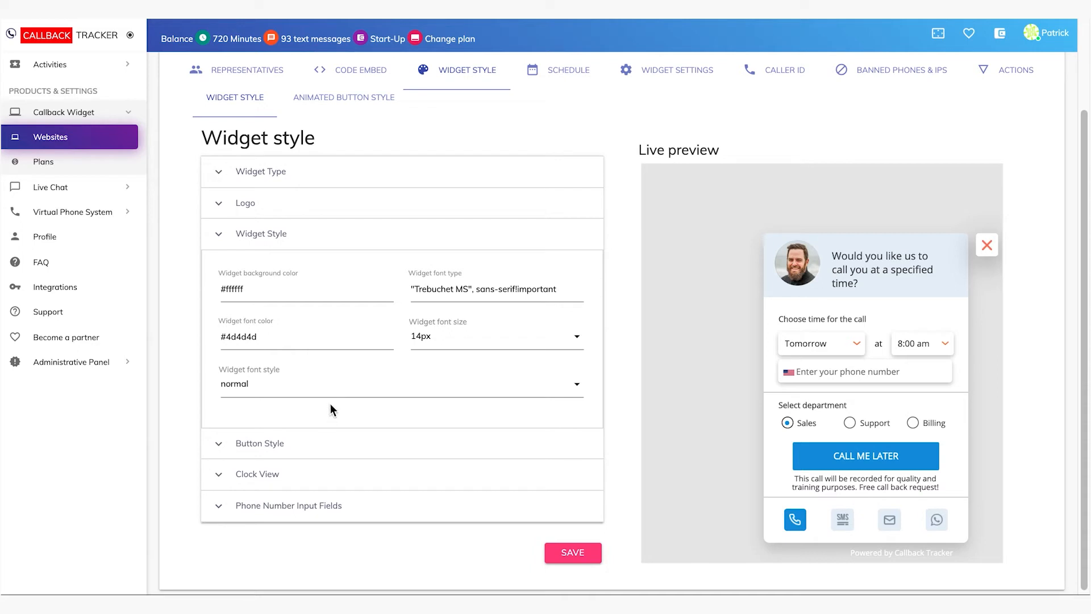
{"action": "left_click", "coordinate": [329, 289]}
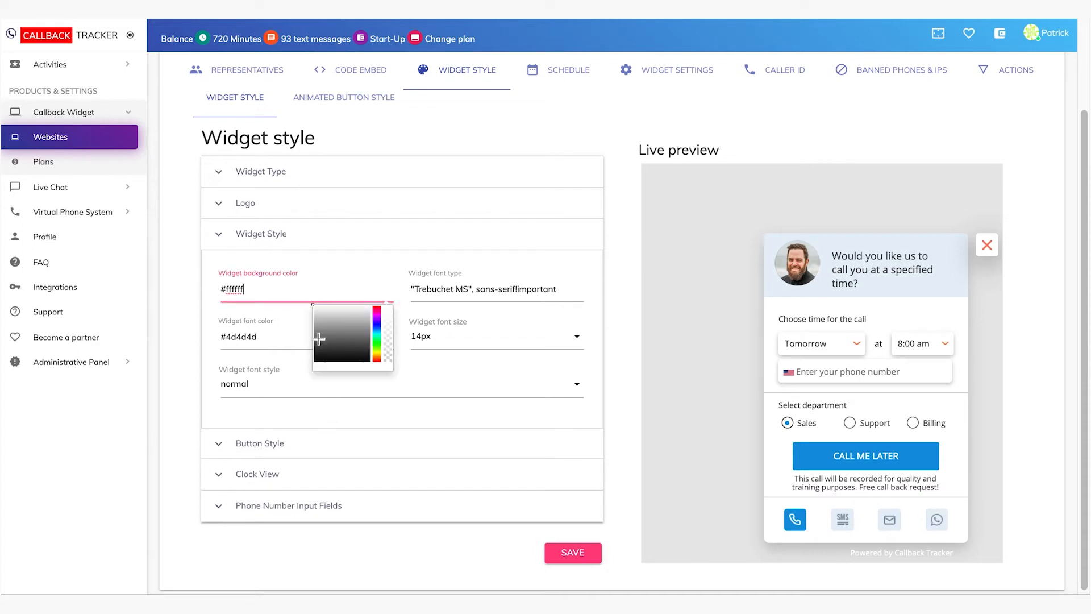
{"action": "left_click", "coordinate": [281, 338]}
{"action": "left_click", "coordinate": [271, 384]}
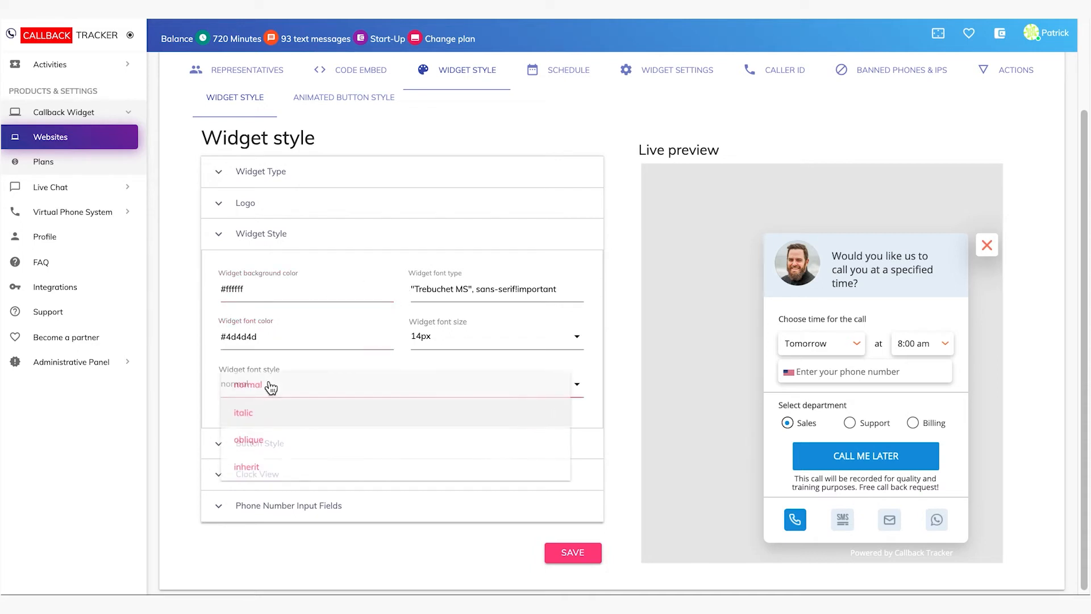
{"action": "left_click", "coordinate": [215, 420]}
Examine the Button Style color options, including the hover-mode font color, and the Clock View number color setting
{"action": "scroll", "coordinate": [349, 443], "scroll_direction": "down", "scroll_amount": 1}
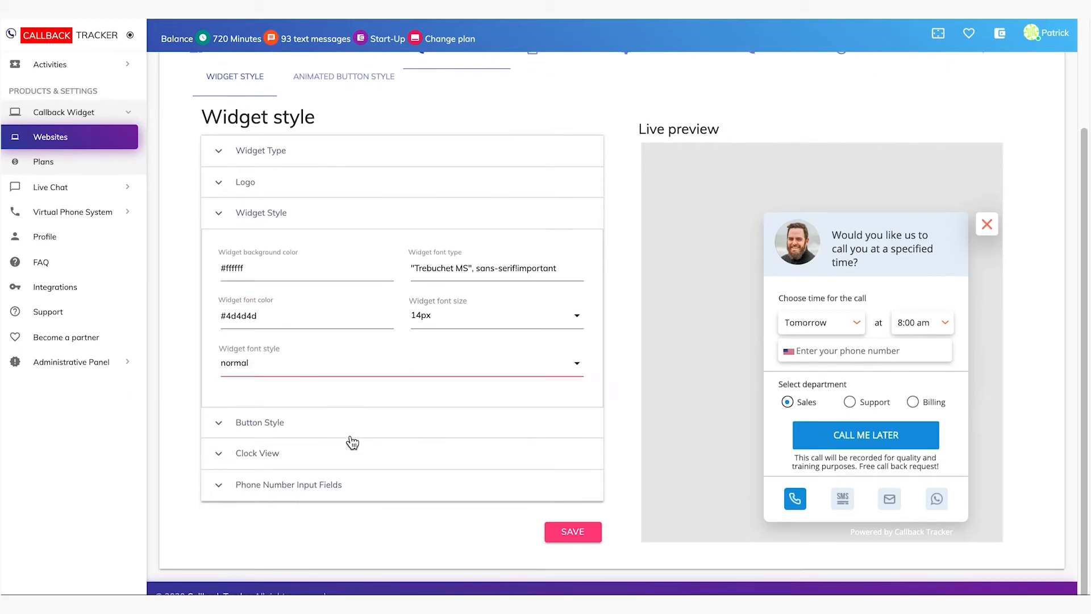
{"action": "left_click", "coordinate": [310, 423]}
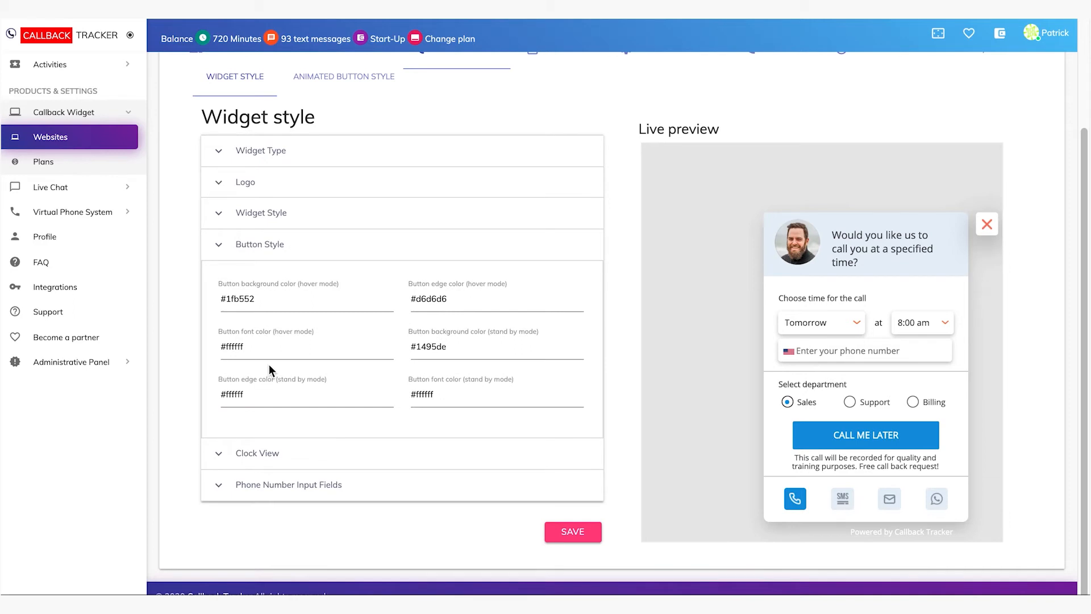
{"action": "left_click", "coordinate": [273, 339]}
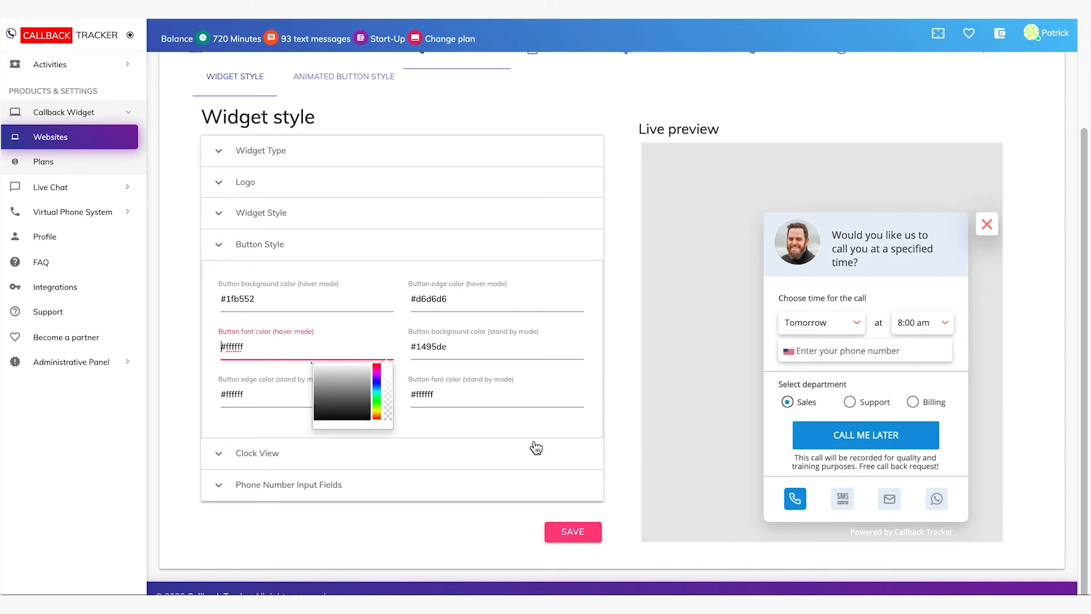
{"action": "left_click", "coordinate": [446, 427]}
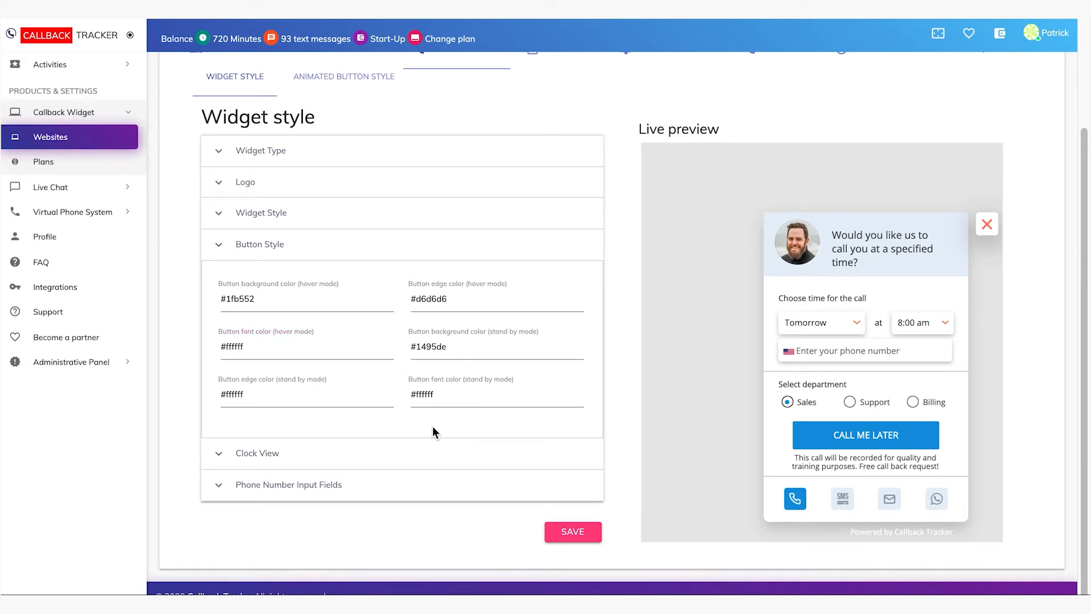
{"action": "left_click", "coordinate": [321, 453]}
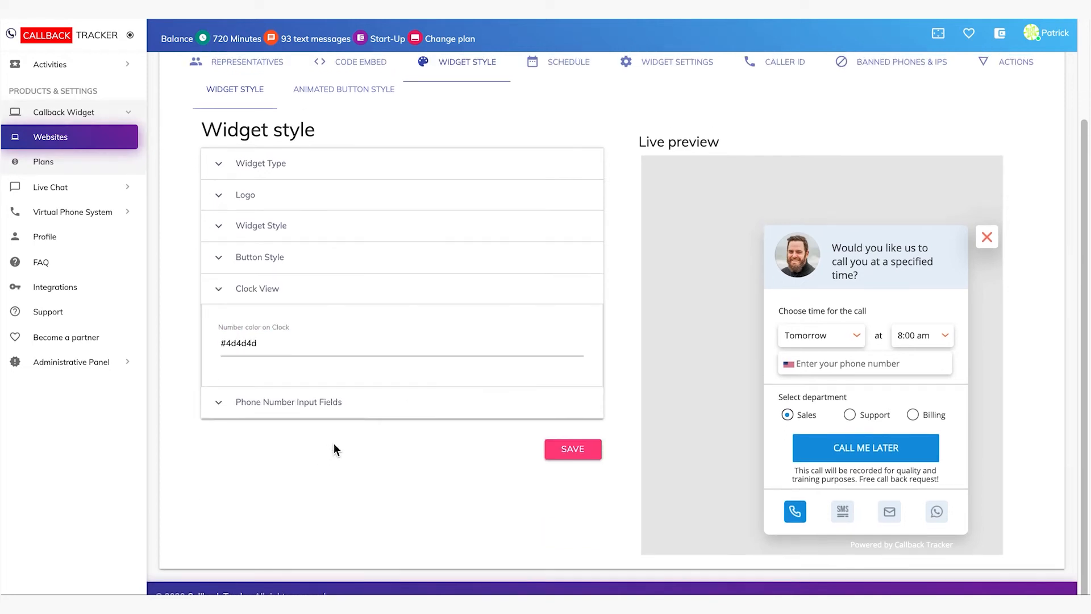
Examine the clock number color picker and the border and font color options for the phone number input fields
{"action": "left_click", "coordinate": [332, 341]}
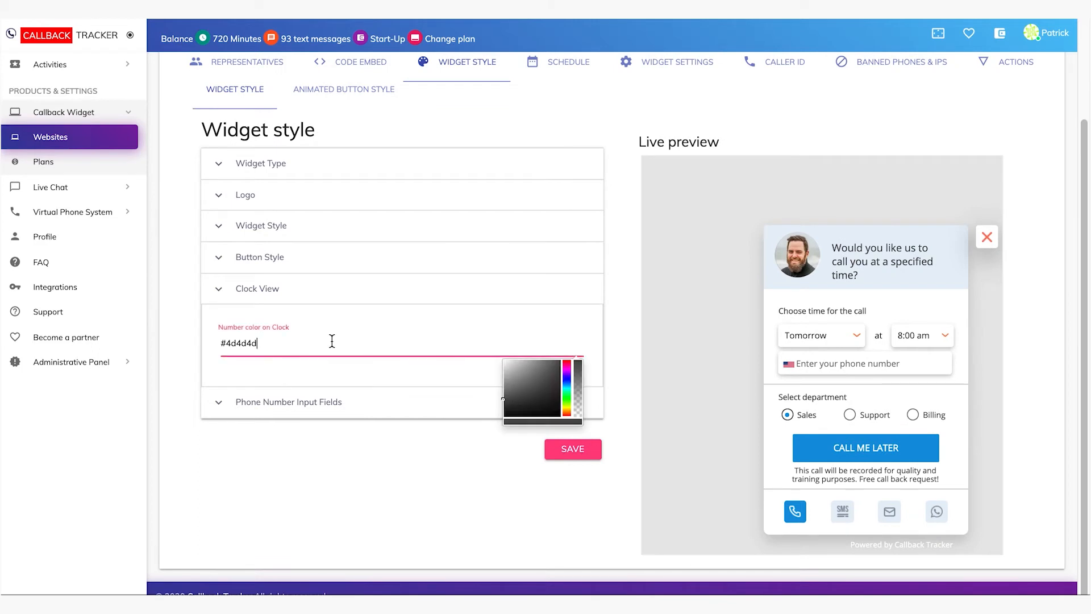
{"action": "left_click", "coordinate": [360, 403]}
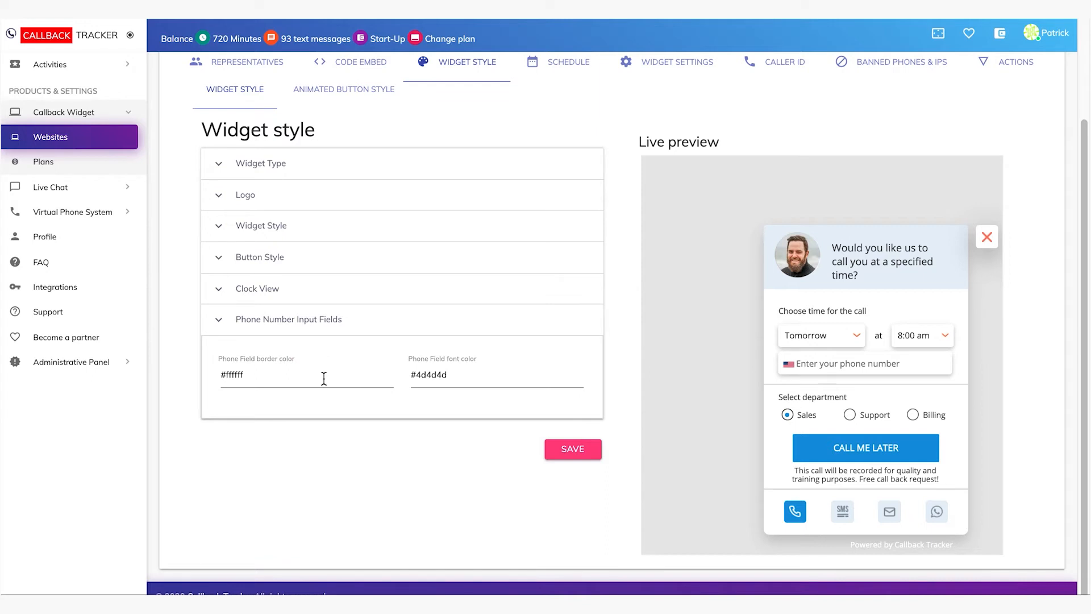
{"action": "left_click", "coordinate": [325, 377]}
{"action": "left_click", "coordinate": [469, 386]}
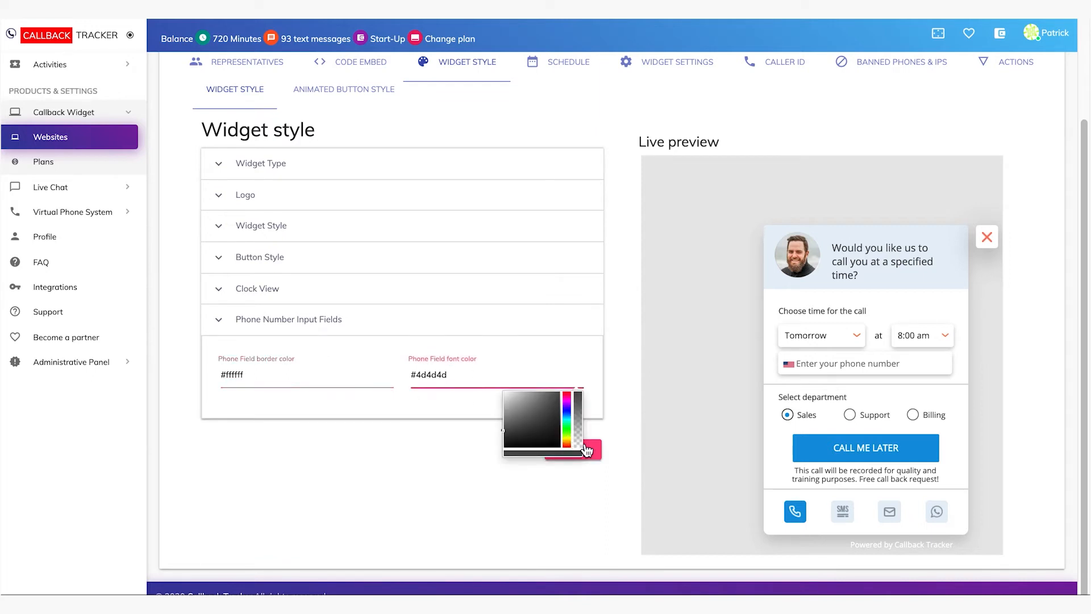
{"action": "left_click", "coordinate": [550, 502]}
{"action": "left_click", "coordinate": [585, 455]}
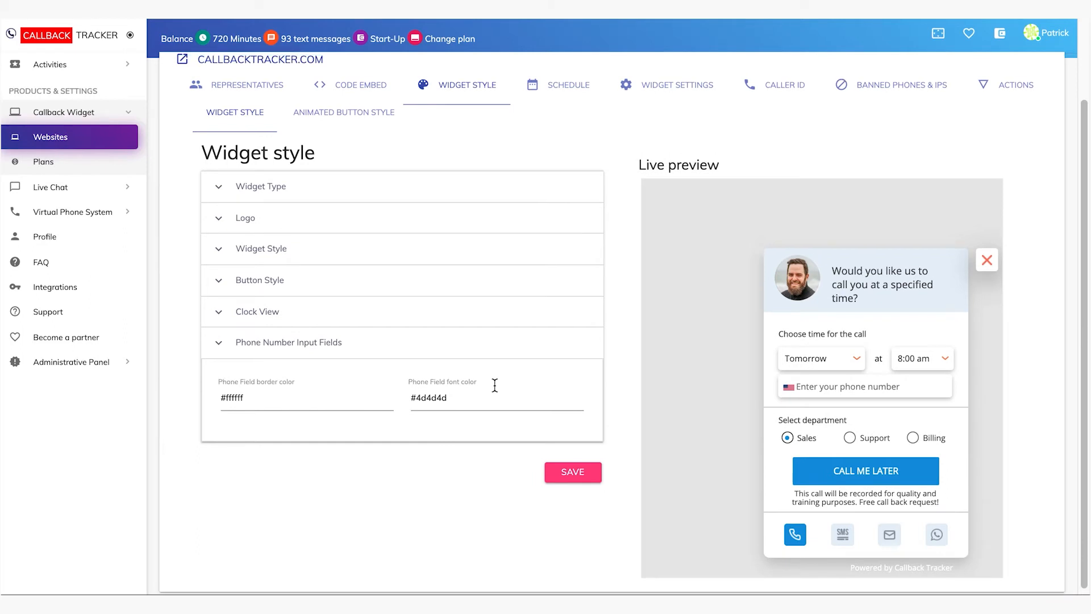
Open the animated button style settings and preview the Standard and Avatar button types
{"action": "left_click", "coordinate": [361, 119]}
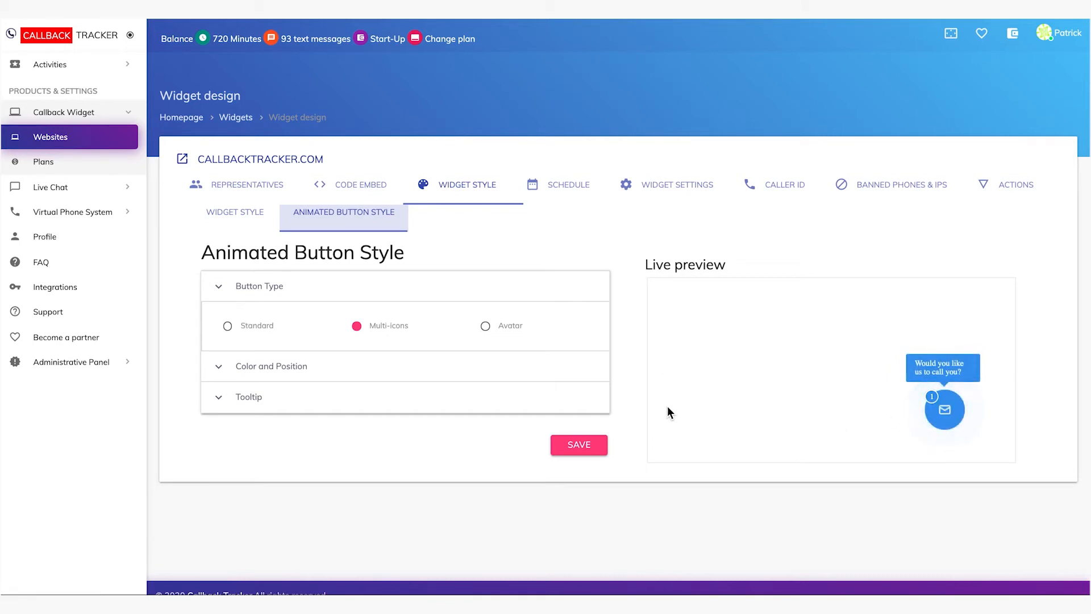
{"action": "left_click", "coordinate": [228, 328]}
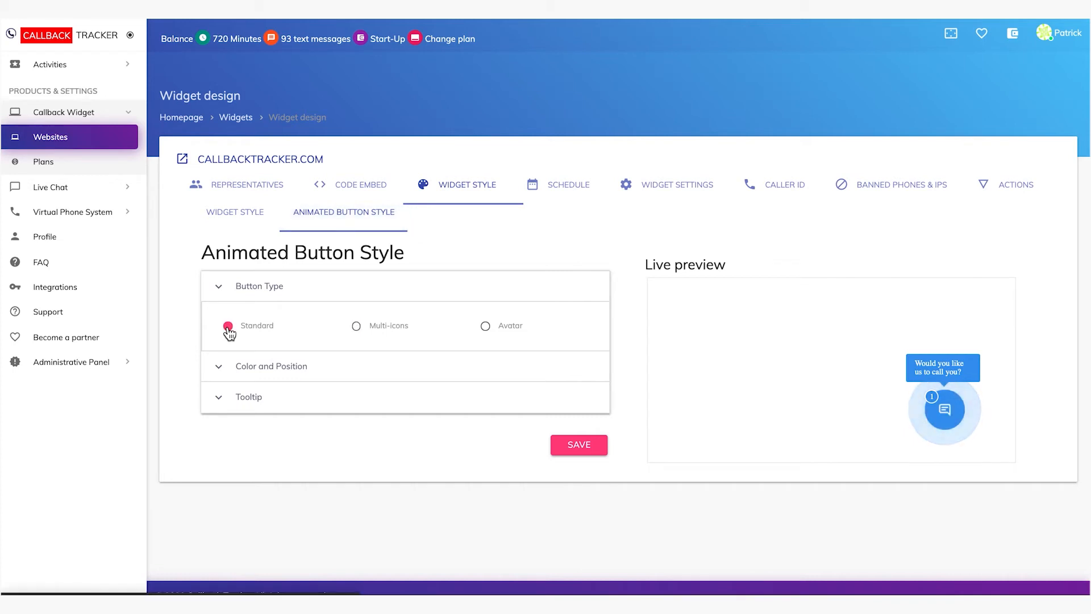
{"action": "left_click", "coordinate": [486, 327]}
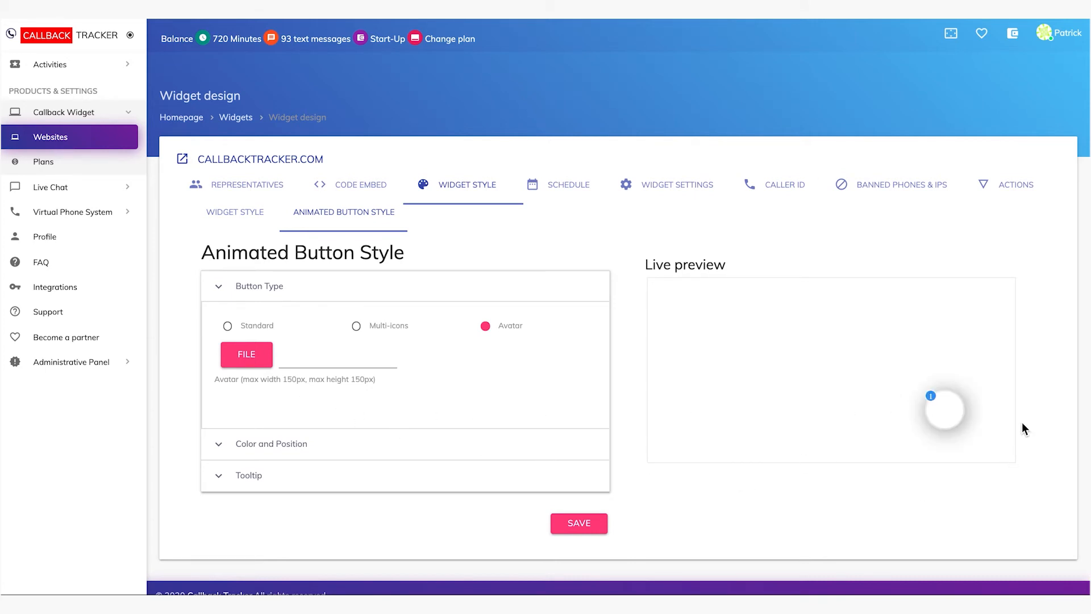
Examine the animated button's color and position options
{"action": "left_click", "coordinate": [324, 443]}
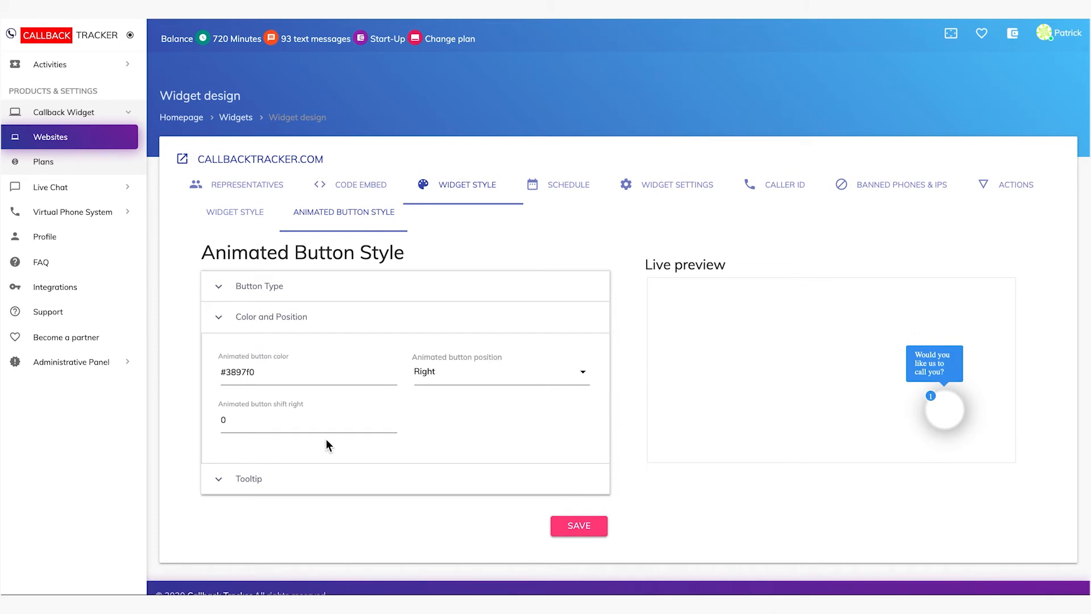
{"action": "left_click", "coordinate": [279, 372]}
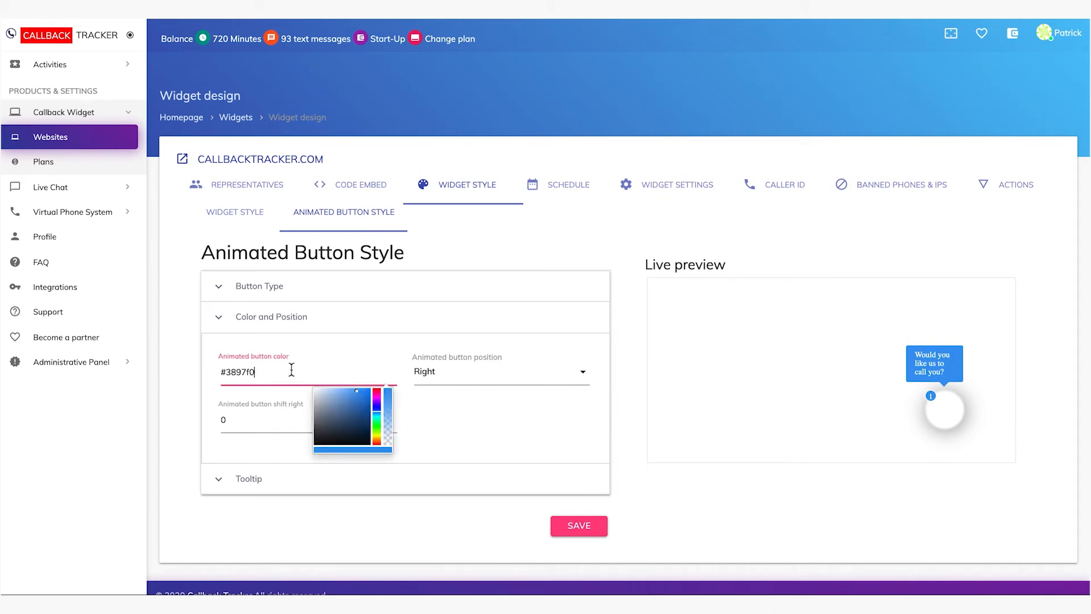
{"action": "left_click", "coordinate": [482, 373]}
{"action": "left_click", "coordinate": [483, 443]}
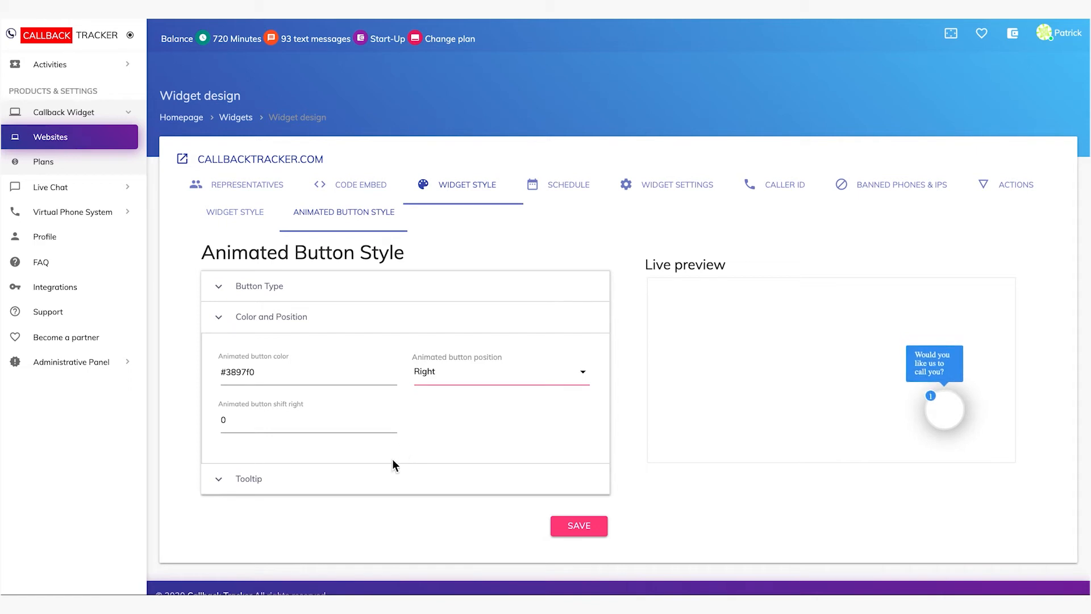
Examine the animated button's tooltip settings, covering the enable option and the label color
{"action": "left_click", "coordinate": [320, 487]}
{"action": "left_click", "coordinate": [298, 409]}
{"action": "left_click", "coordinate": [550, 403]}
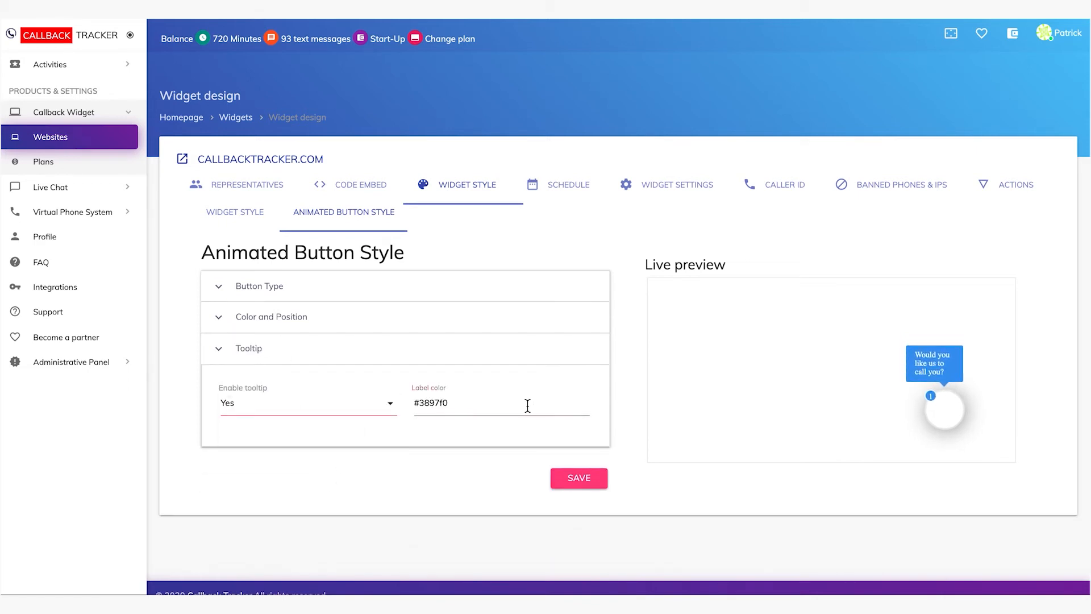
{"action": "left_click", "coordinate": [499, 404]}
{"action": "left_click", "coordinate": [410, 465]}
Open the widget schedule and examine the time zone, time format and scheduled auto call options and the weekly hours grid
{"action": "left_click", "coordinate": [571, 188]}
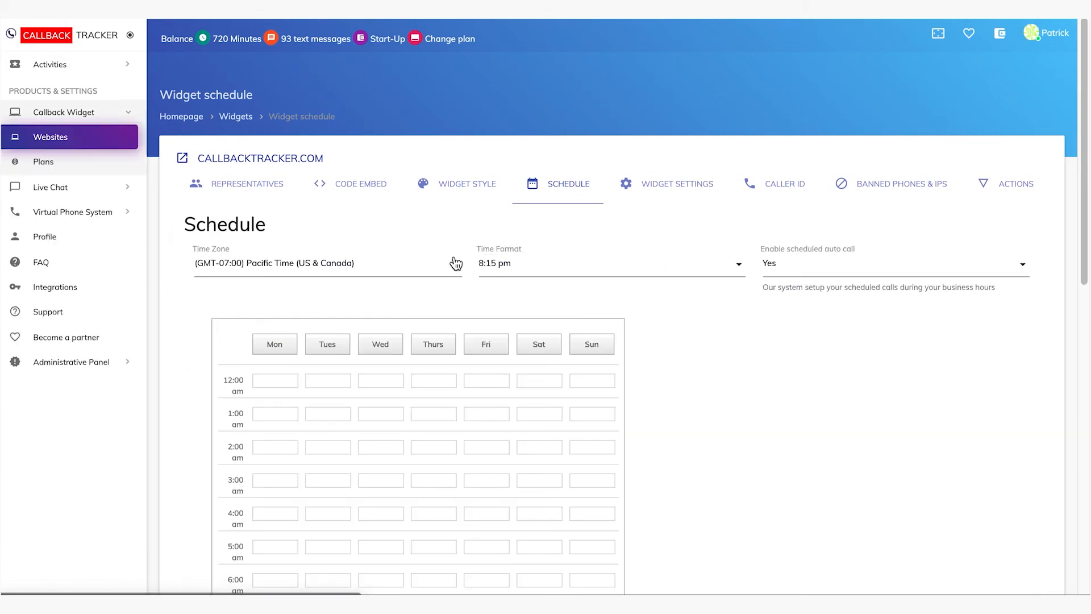
{"action": "left_click", "coordinate": [426, 267]}
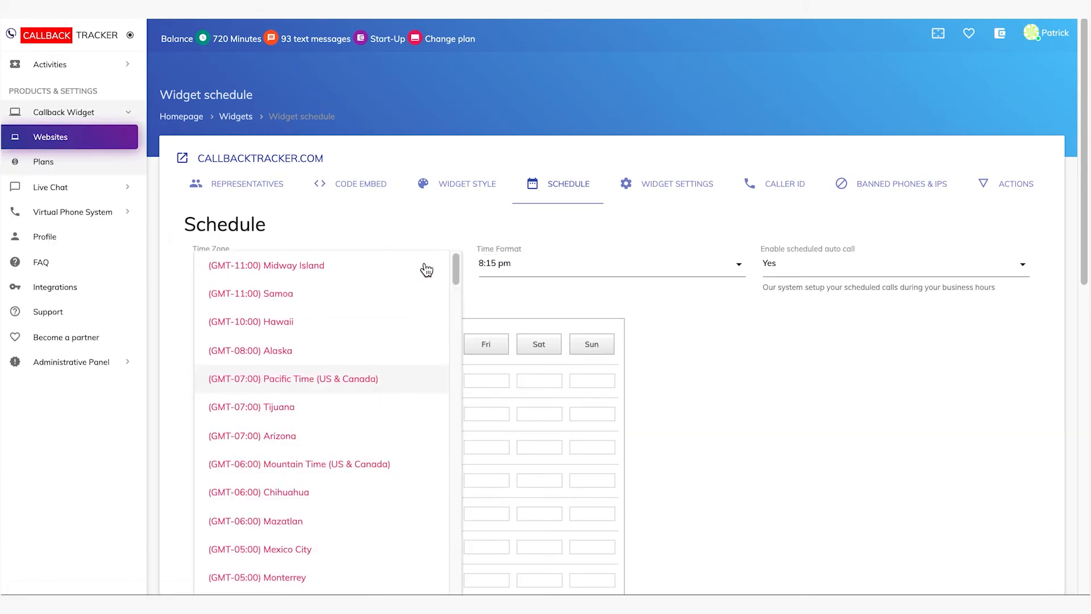
{"action": "left_click", "coordinate": [564, 276]}
{"action": "left_click", "coordinate": [843, 280]}
{"action": "left_click", "coordinate": [846, 276]}
{"action": "left_click", "coordinate": [845, 272]}
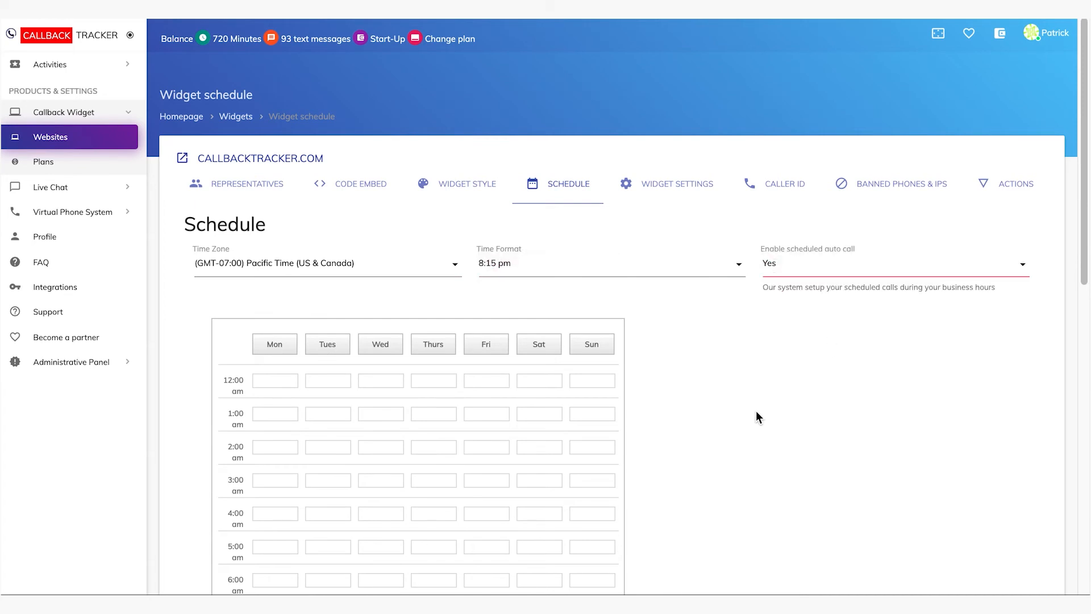
{"action": "scroll", "coordinate": [756, 409], "scroll_direction": "down", "scroll_amount": 1}
{"action": "scroll", "coordinate": [756, 411], "scroll_direction": "down", "scroll_amount": 5}
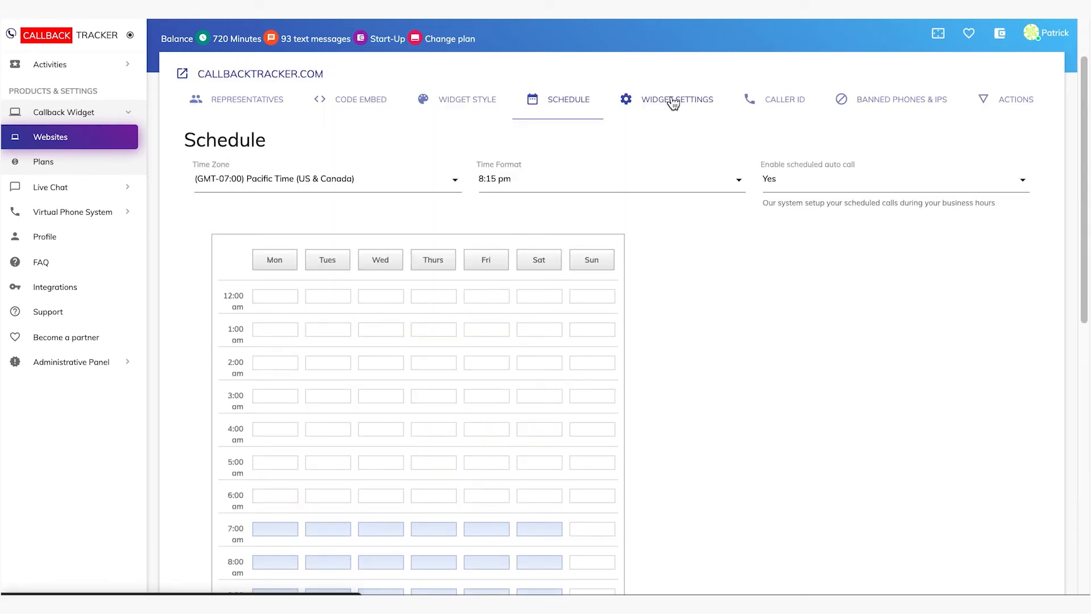
Open the widget settings and examine the main options for dial-in time, mobile display, call recording, departments and sound effects
{"action": "left_click", "coordinate": [675, 100]}
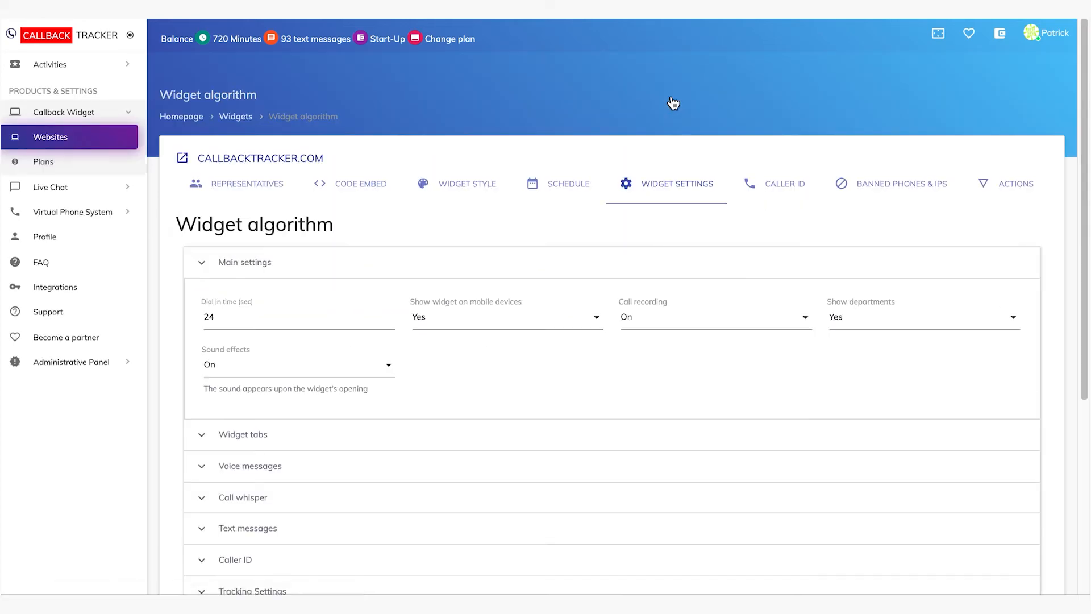
{"action": "scroll", "coordinate": [597, 309], "scroll_direction": "down", "scroll_amount": 1}
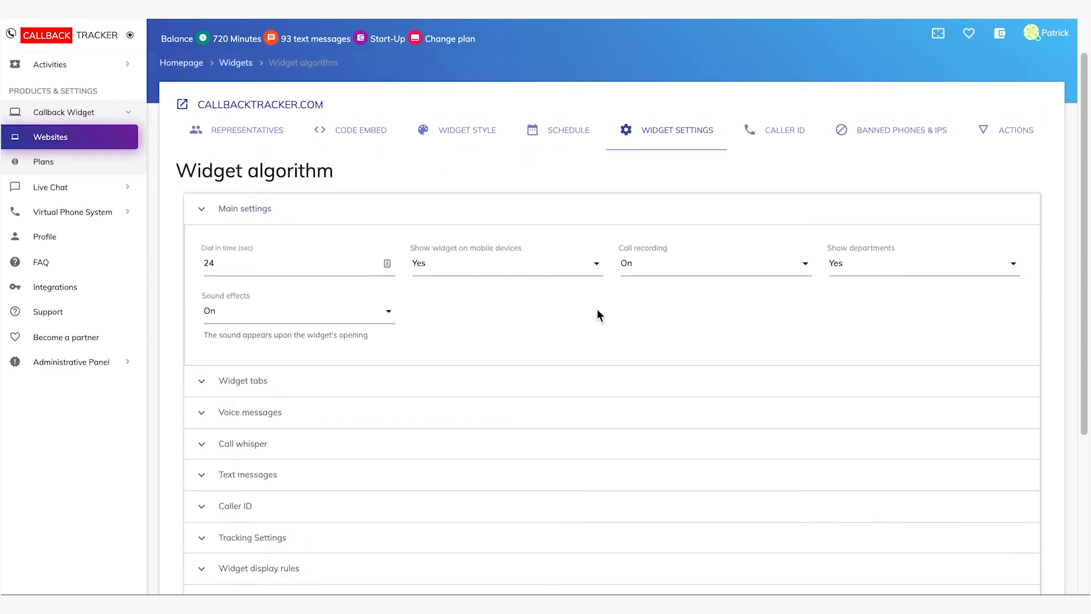
{"action": "left_click", "coordinate": [273, 263]}
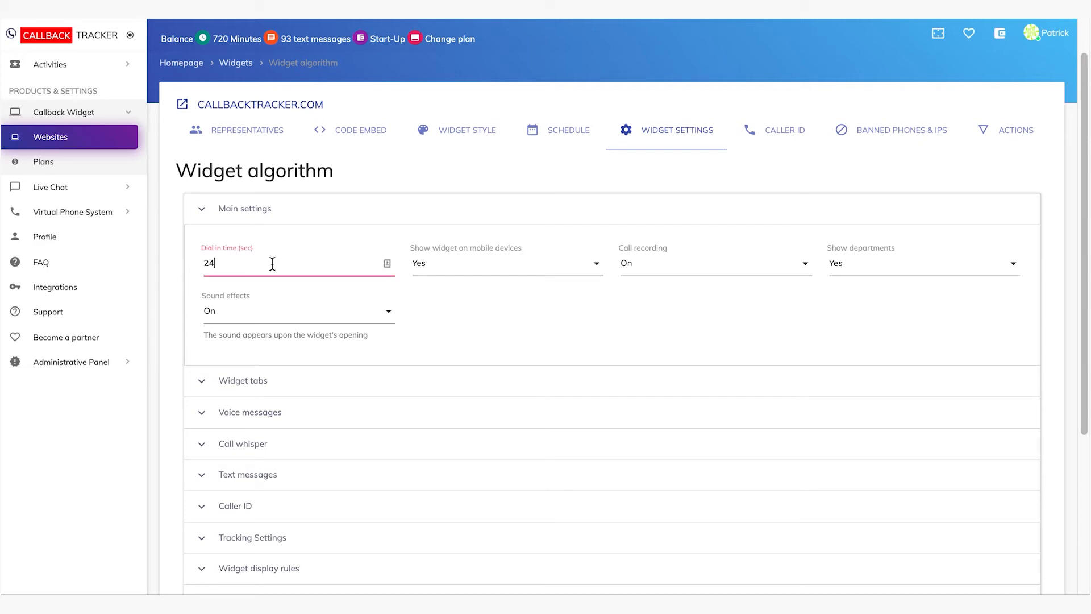
{"action": "left_click", "coordinate": [482, 271]}
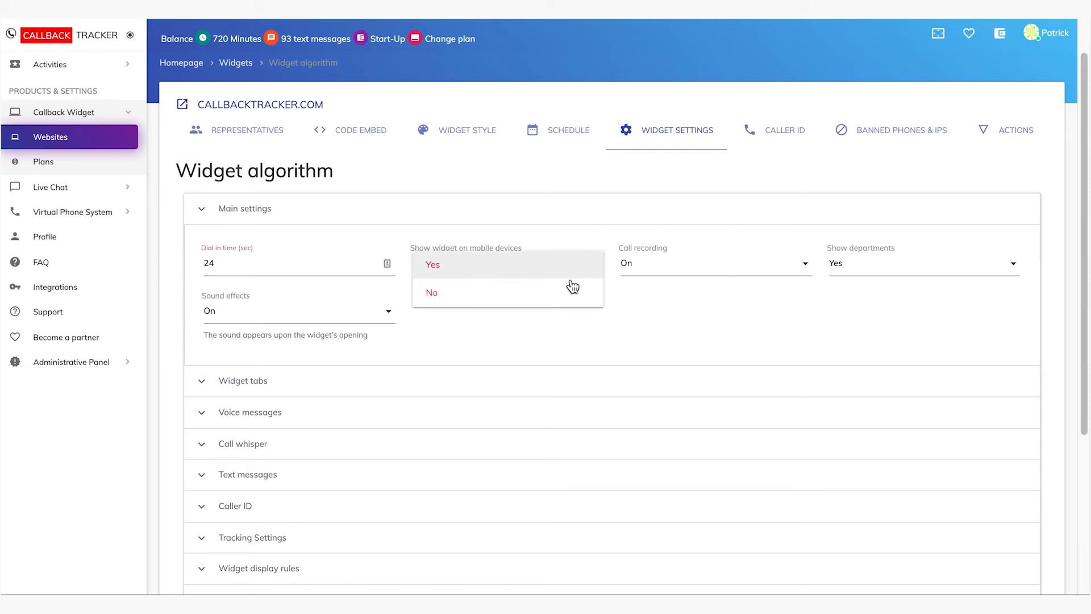
{"action": "left_click", "coordinate": [689, 269]}
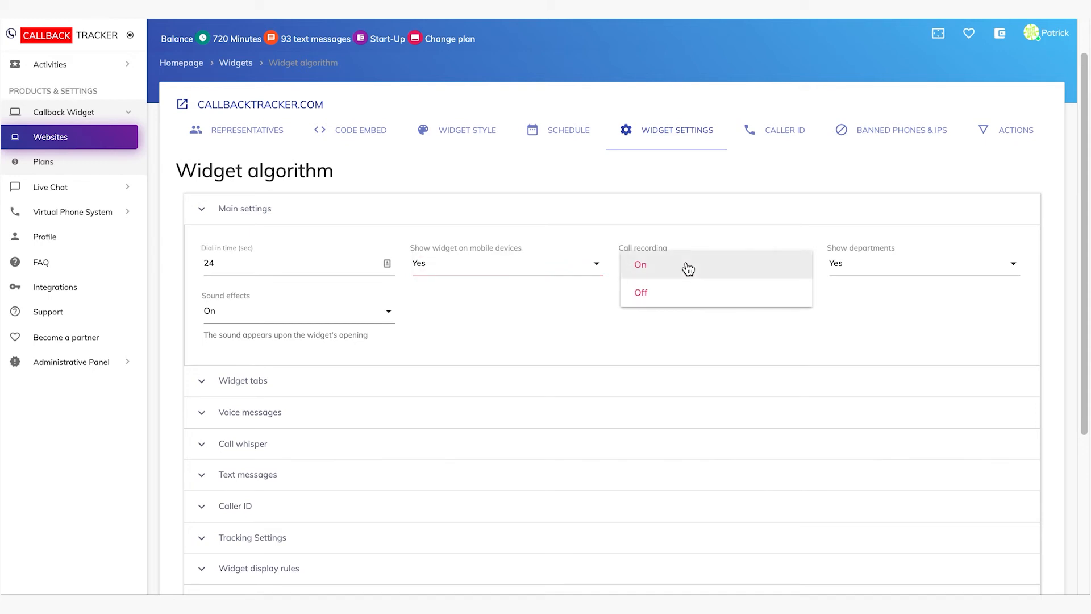
{"action": "left_click", "coordinate": [901, 272]}
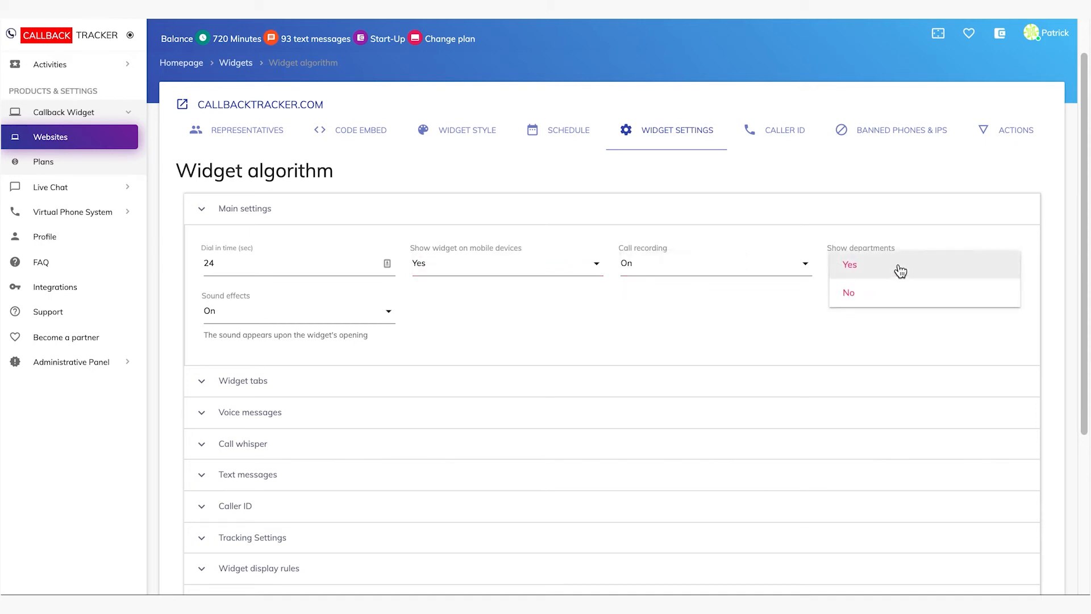
{"action": "left_click", "coordinate": [336, 316]}
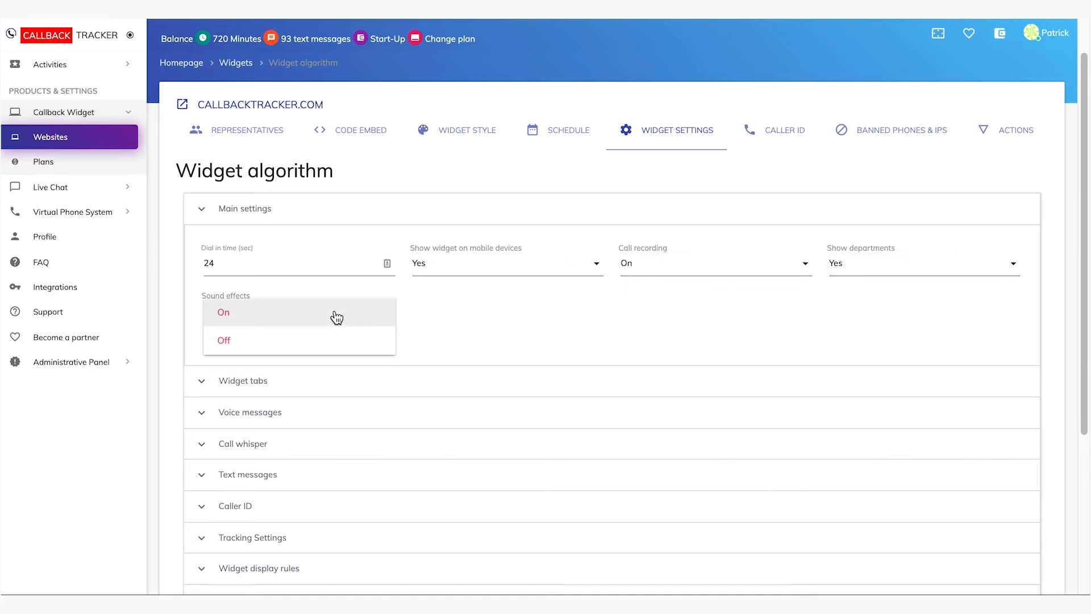
{"action": "left_click", "coordinate": [526, 322]}
Examine the widget tabs settings, including the enable options for the Chat, SMS and Whatsapp tabs
{"action": "scroll", "coordinate": [526, 322], "scroll_direction": "down", "scroll_amount": 1}
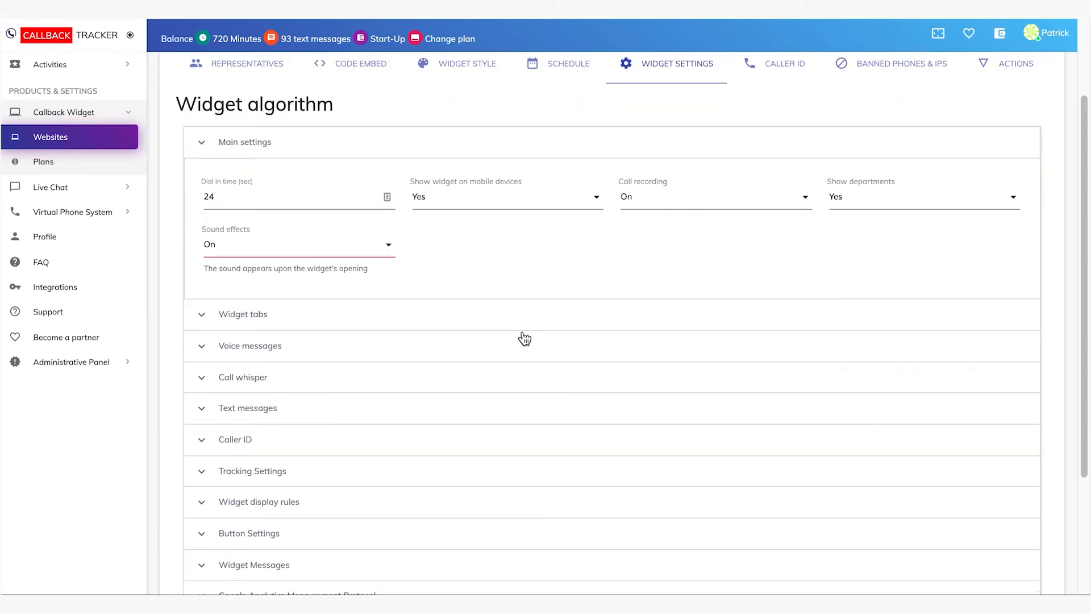
{"action": "scroll", "coordinate": [525, 339], "scroll_direction": "down", "scroll_amount": 1}
{"action": "scroll", "coordinate": [524, 338], "scroll_direction": "down", "scroll_amount": 1}
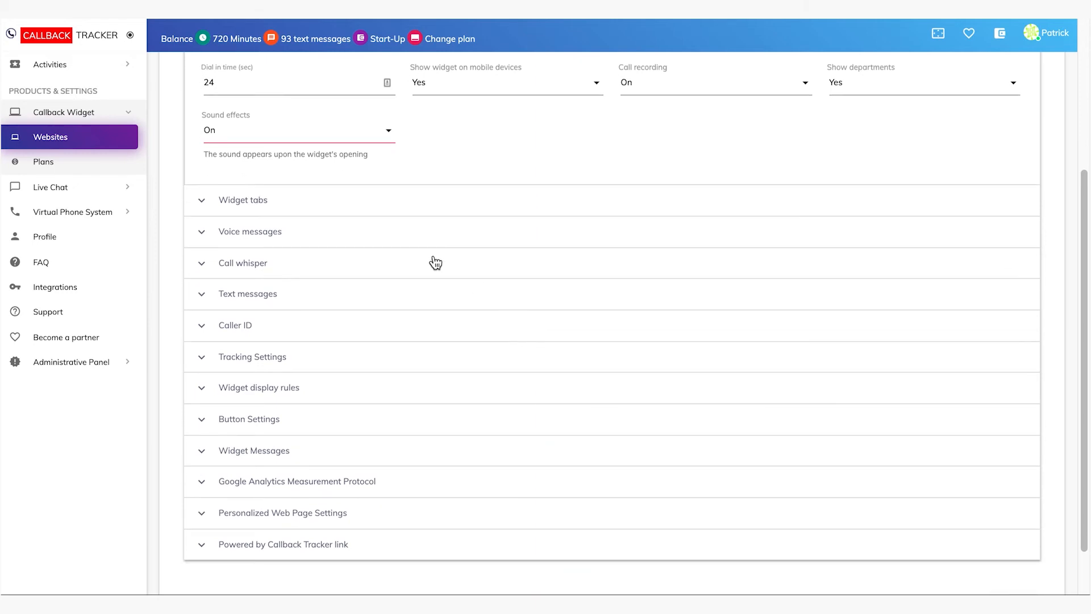
{"action": "left_click", "coordinate": [369, 202]}
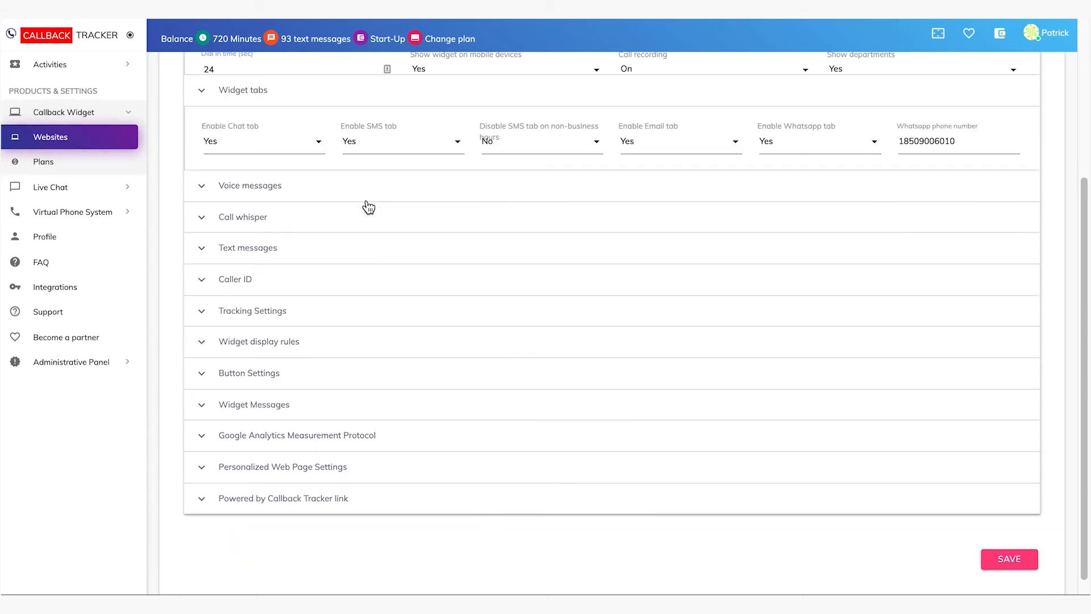
{"action": "scroll", "coordinate": [365, 207], "scroll_direction": "down", "scroll_amount": 1}
{"action": "left_click", "coordinate": [278, 115]}
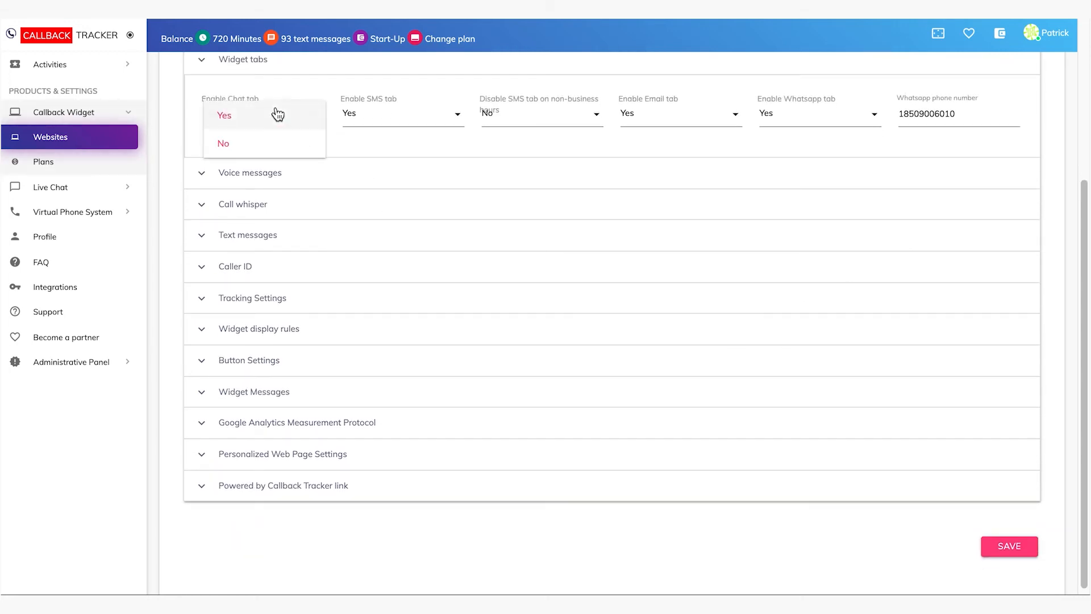
{"action": "left_click", "coordinate": [435, 129]}
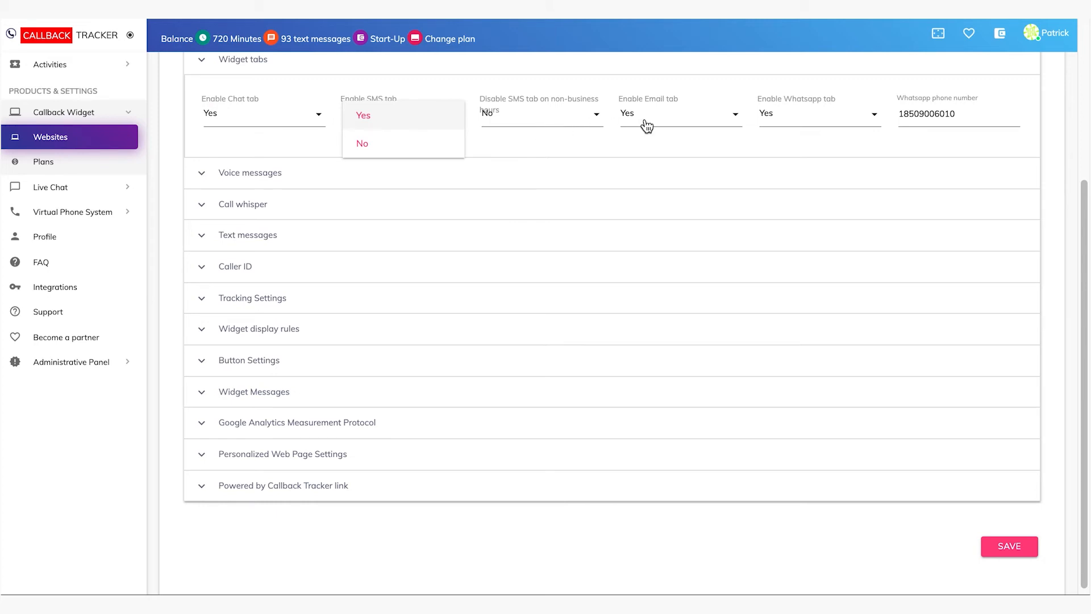
{"action": "left_click", "coordinate": [792, 121]}
{"action": "left_click", "coordinate": [792, 121]}
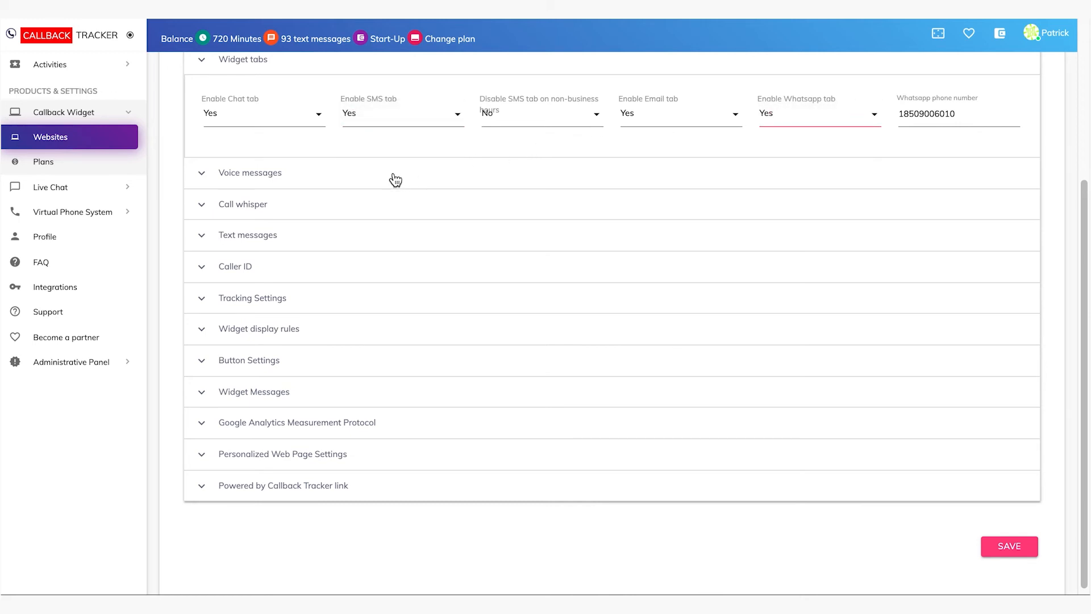
Examine the voice message settings for greeting voice, language and greeting type
{"action": "left_click", "coordinate": [347, 174]}
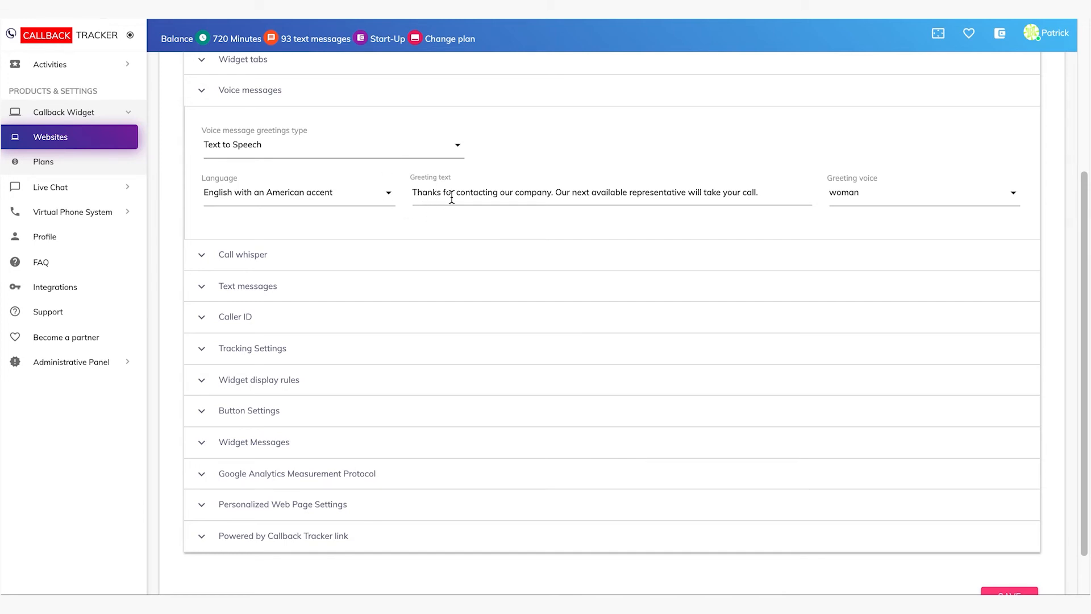
{"action": "left_click", "coordinate": [879, 203]}
{"action": "left_click", "coordinate": [360, 195]}
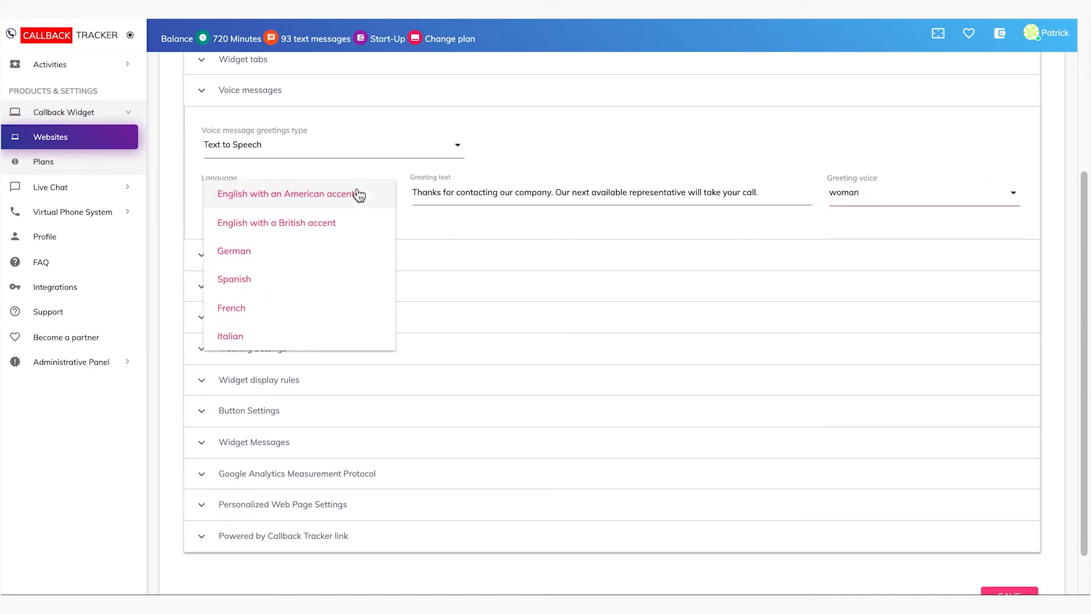
{"action": "left_click", "coordinate": [496, 220]}
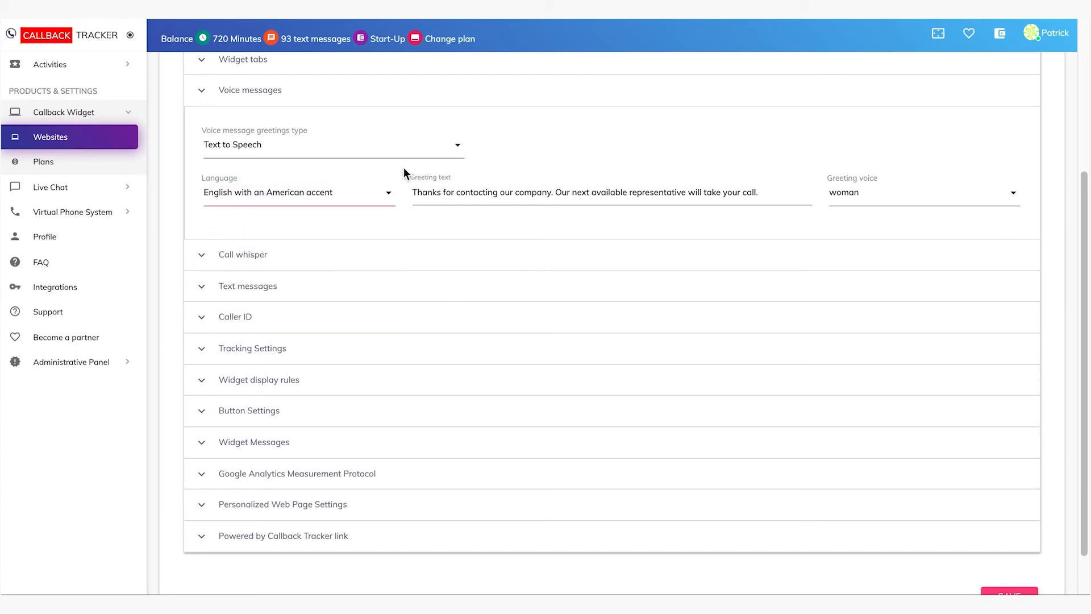
{"action": "left_click", "coordinate": [458, 155]}
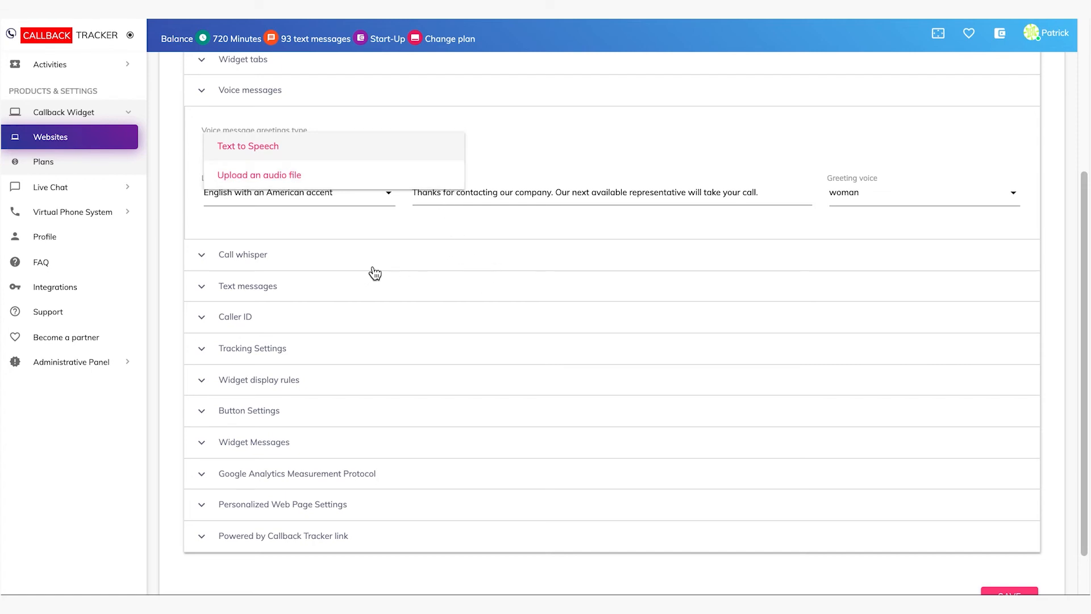
{"action": "left_click", "coordinate": [411, 215]}
Examine the call whisper settings, including the on/off option, language and whispering voice
{"action": "scroll", "coordinate": [387, 262], "scroll_direction": "down", "scroll_amount": 1}
{"action": "scroll", "coordinate": [386, 261], "scroll_direction": "down", "scroll_amount": 1}
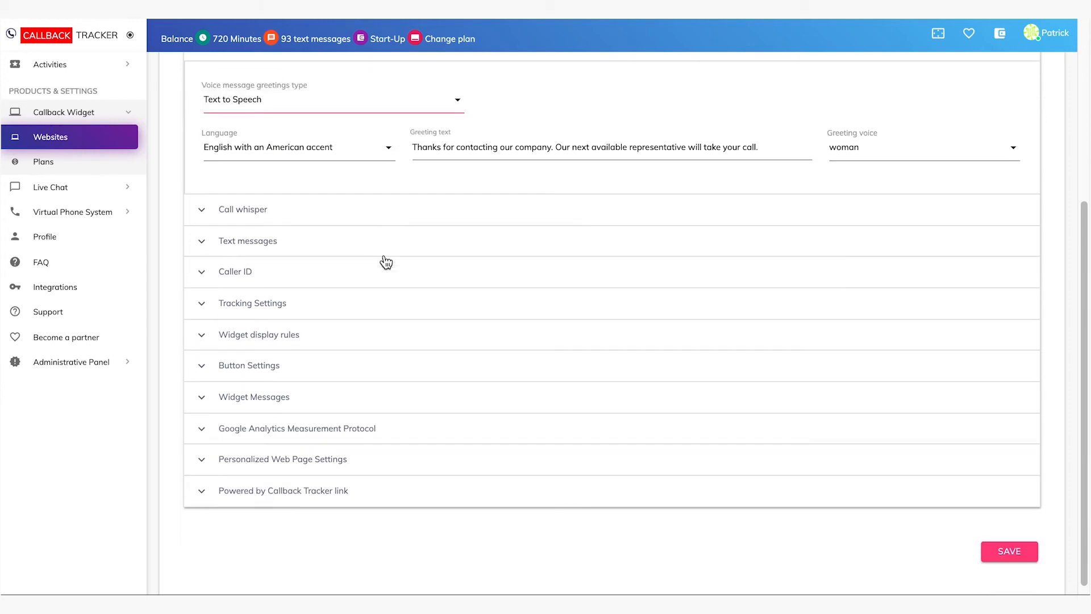
{"action": "left_click", "coordinate": [364, 211]}
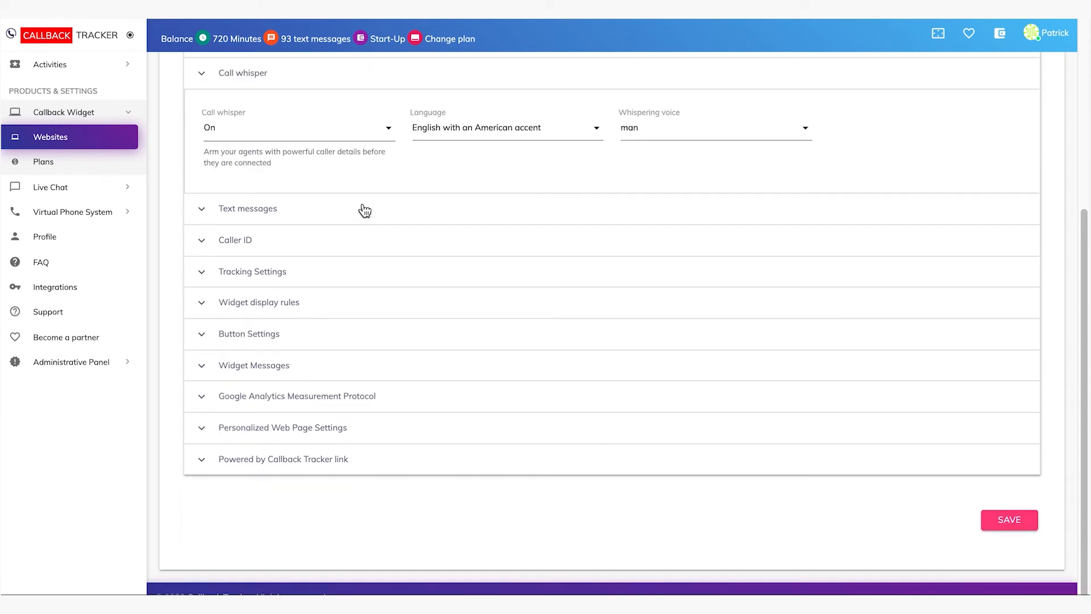
{"action": "left_click", "coordinate": [364, 135]}
{"action": "left_click", "coordinate": [455, 168]}
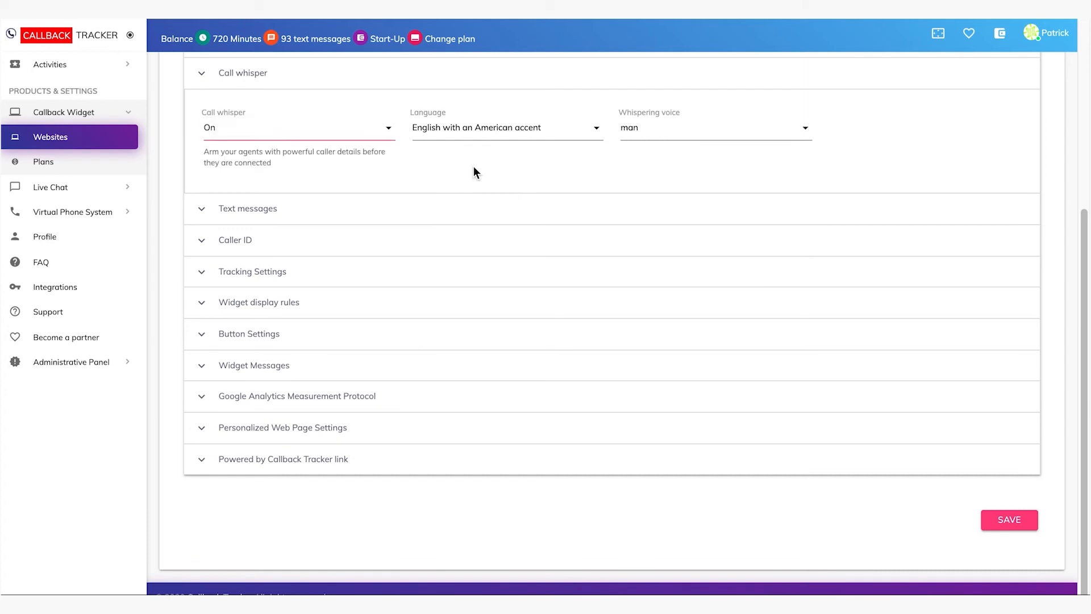
{"action": "left_click", "coordinate": [597, 130]}
{"action": "left_click", "coordinate": [633, 158]}
{"action": "left_click", "coordinate": [784, 134]}
{"action": "left_click", "coordinate": [857, 149]}
Examine the summary text message settings for visitors and the caller ID options for representatives and customers
{"action": "left_click", "coordinate": [430, 216]}
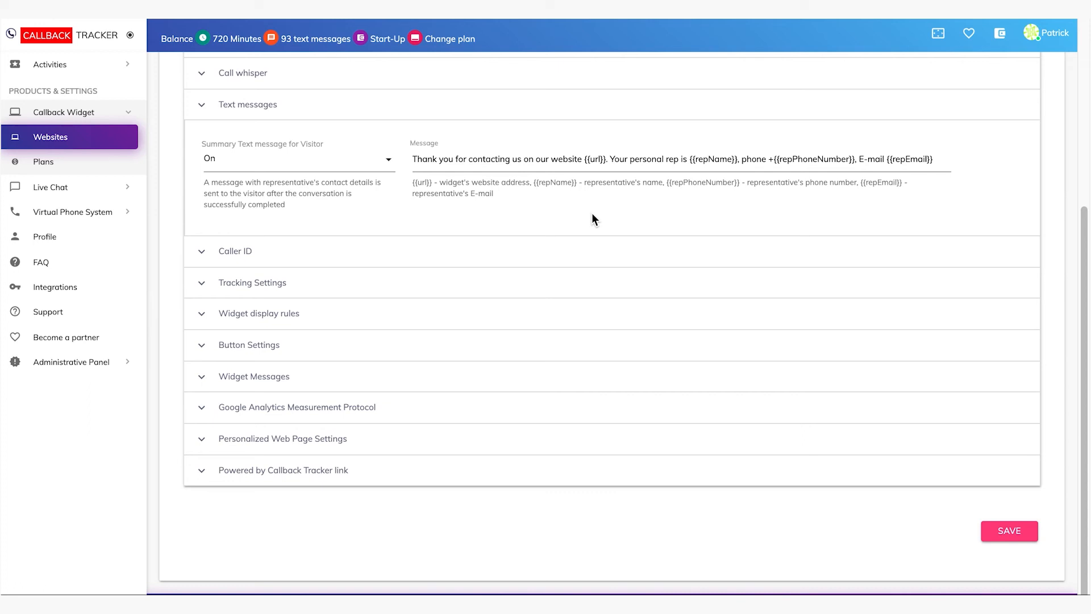
{"action": "left_click", "coordinate": [540, 252]}
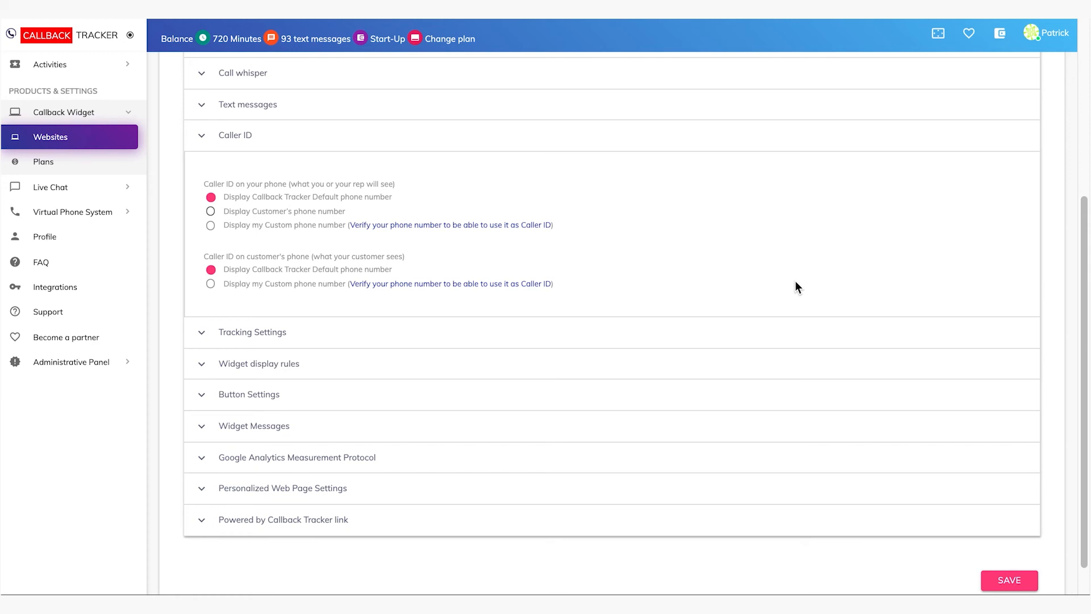
Examine the tracking settings, including catching clients by time spent, the widget delay and the Soft, Optimal and Aggressive preset modes
{"action": "left_click", "coordinate": [376, 334]}
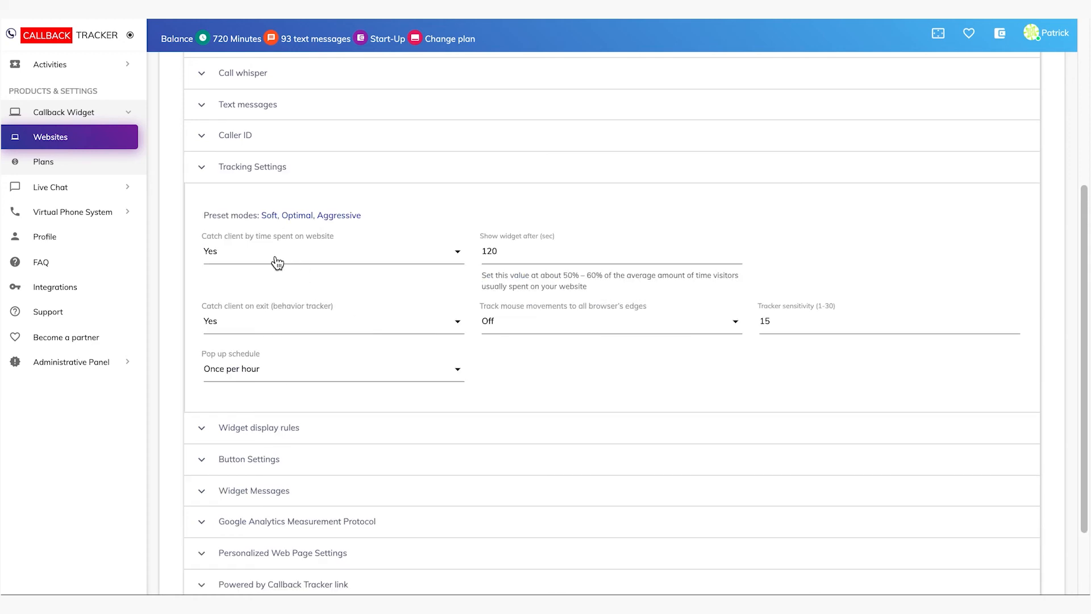
{"action": "left_click", "coordinate": [386, 262]}
{"action": "left_click", "coordinate": [387, 262]}
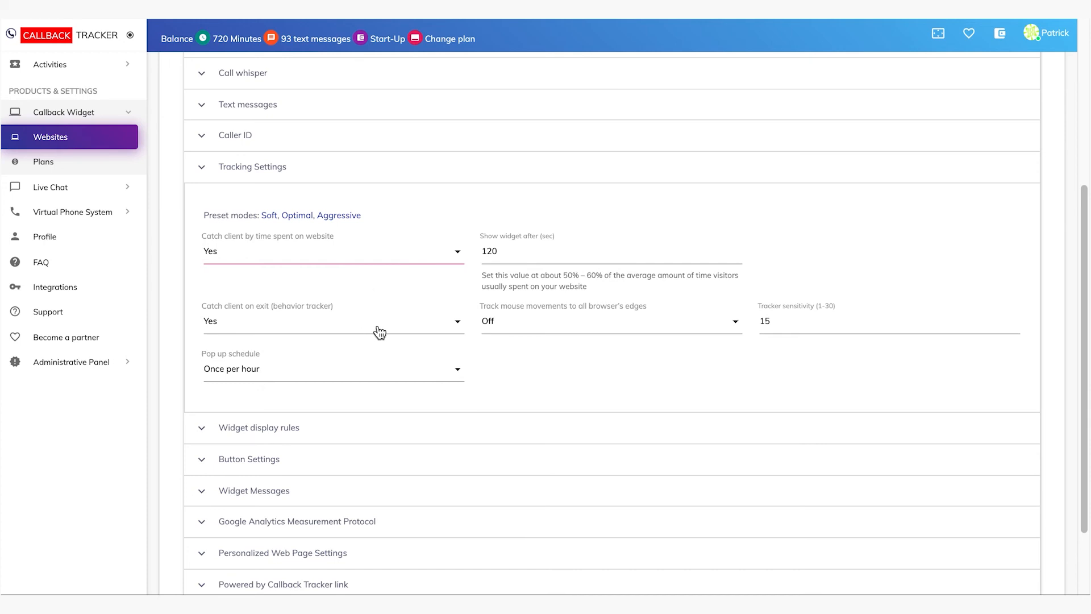
{"action": "left_click", "coordinate": [545, 253]}
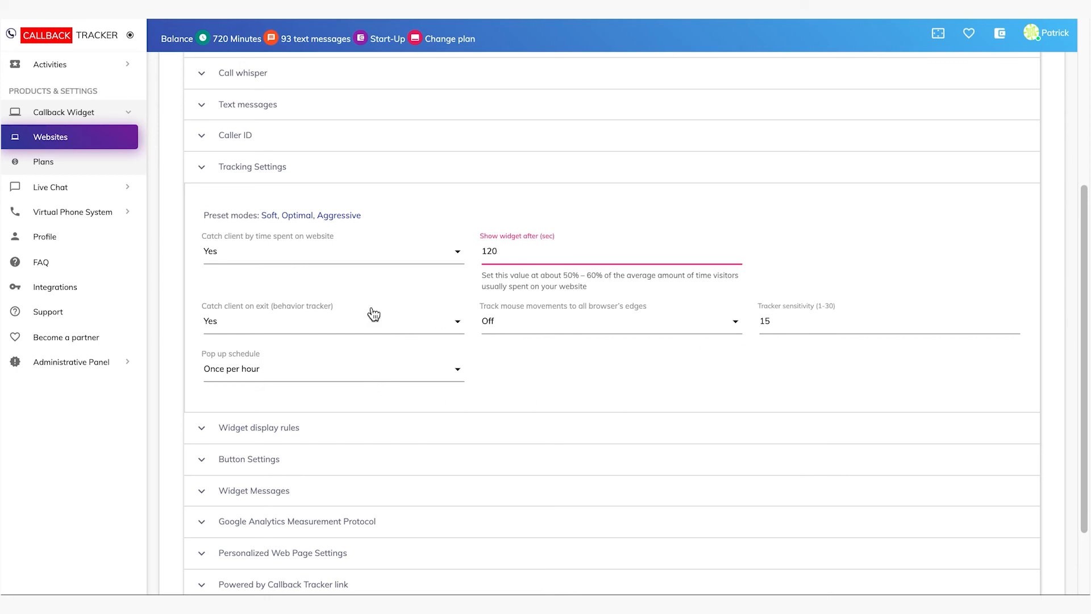
{"action": "left_click", "coordinate": [296, 216]}
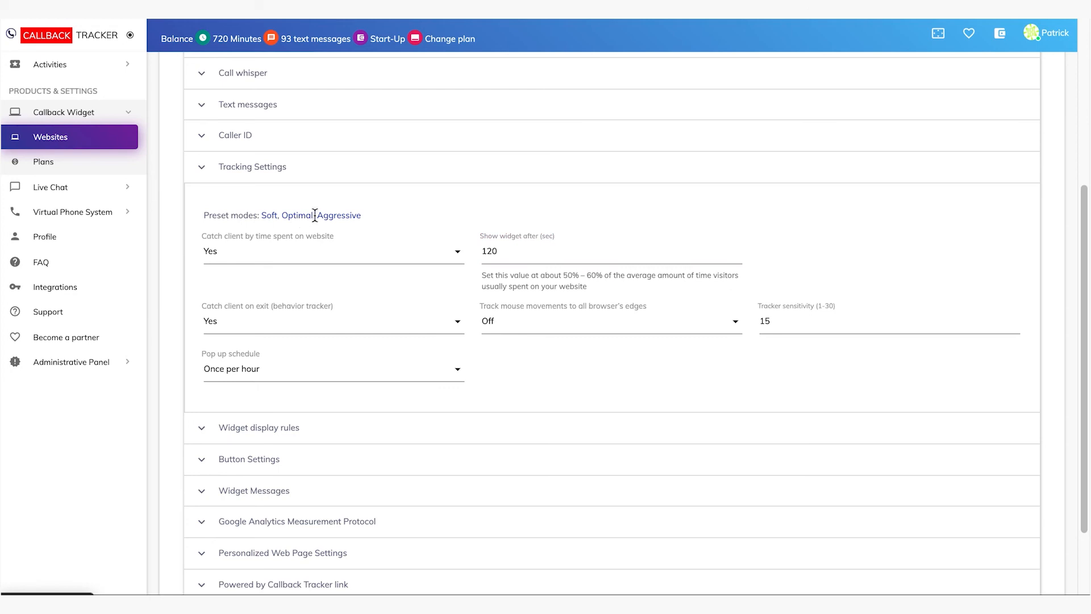
{"action": "left_click", "coordinate": [341, 217]}
{"action": "left_click", "coordinate": [291, 218]}
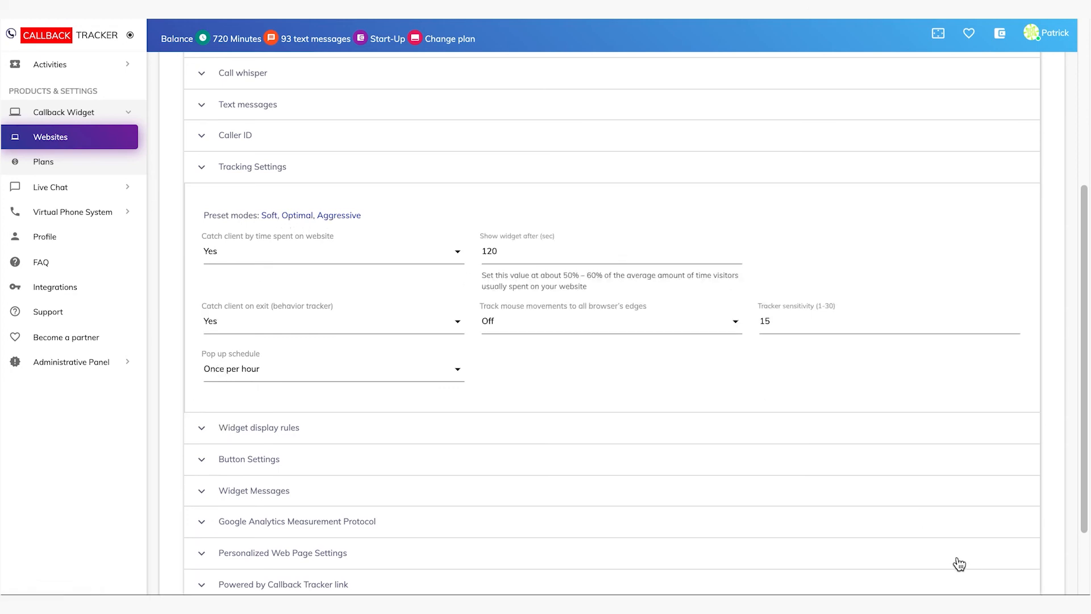
Examine the widget display rules with their rule name, condition and value, and the button settings
{"action": "left_click", "coordinate": [443, 428]}
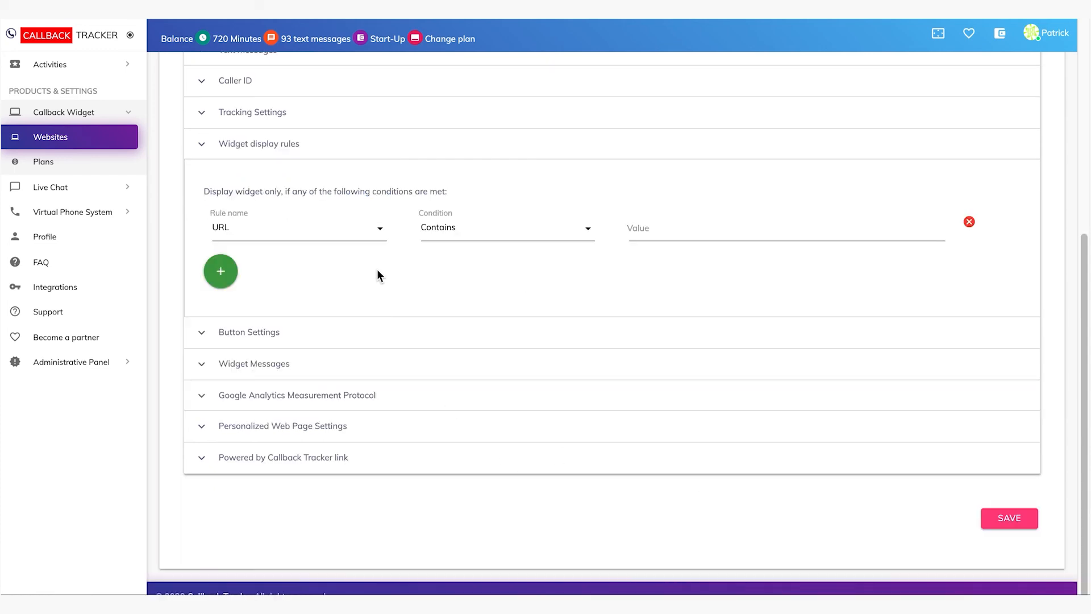
{"action": "left_click", "coordinate": [369, 232]}
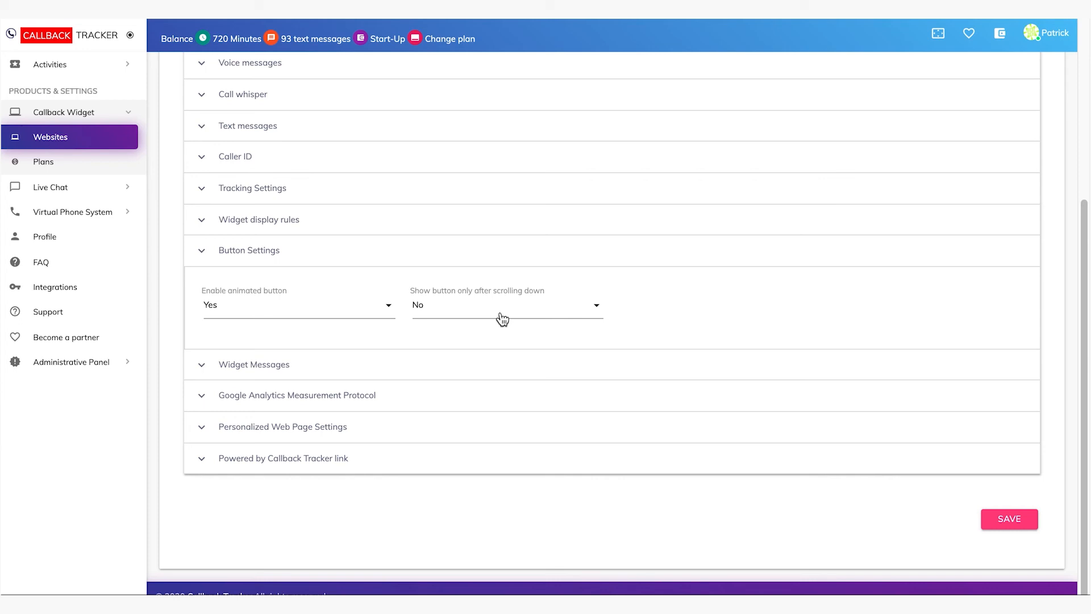
Examine the widget message texts for business and non-business hours, and the Google Analytics Measurement Protocol section
{"action": "left_click", "coordinate": [434, 358]}
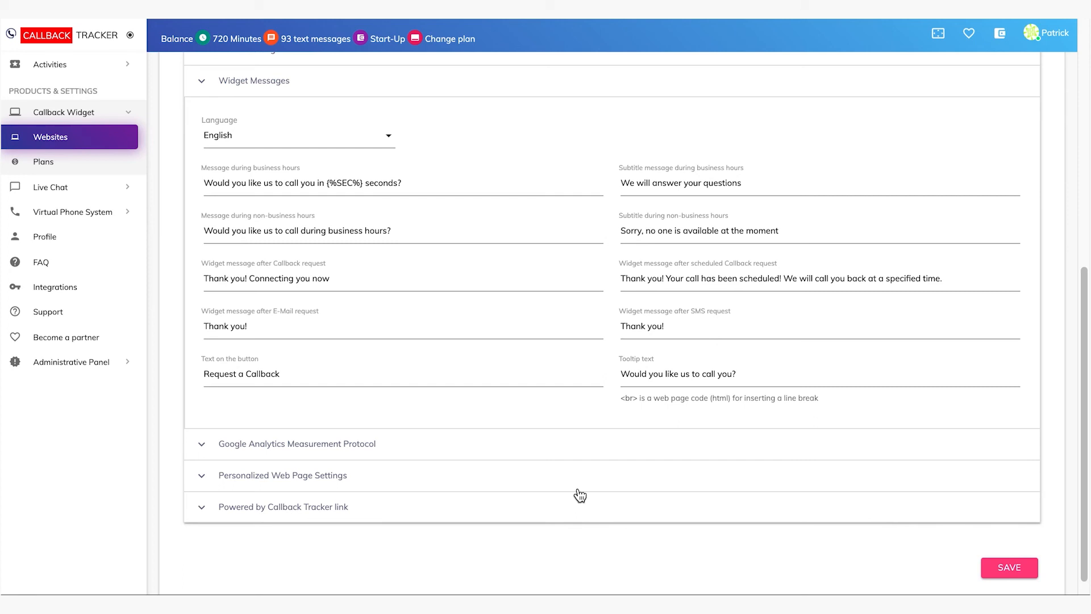
{"action": "left_click", "coordinate": [477, 444]}
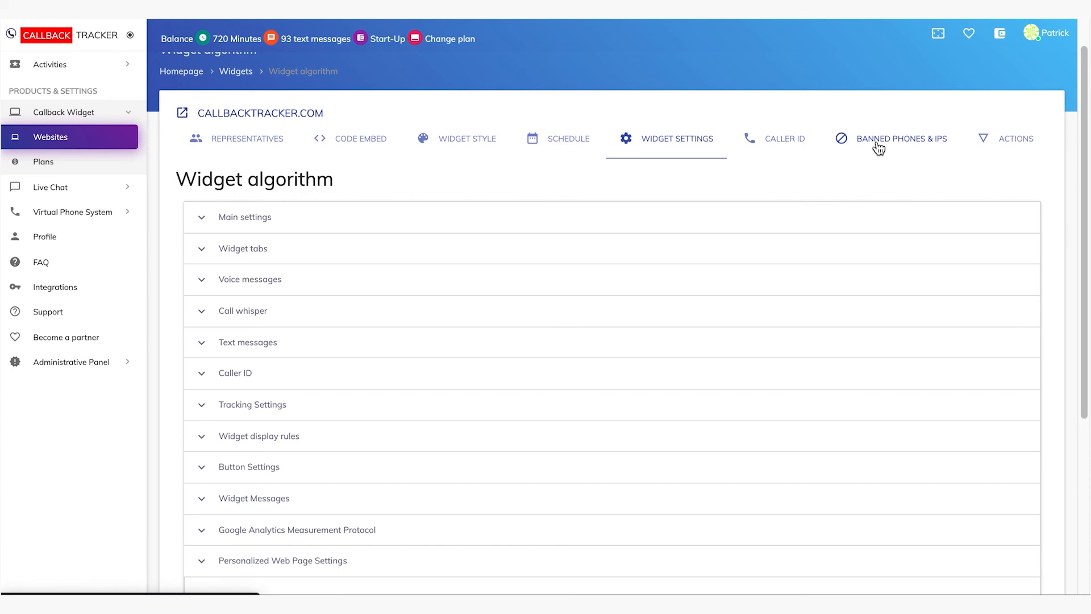
{"action": "scroll", "coordinate": [881, 146], "scroll_direction": "down", "scroll_amount": 1}
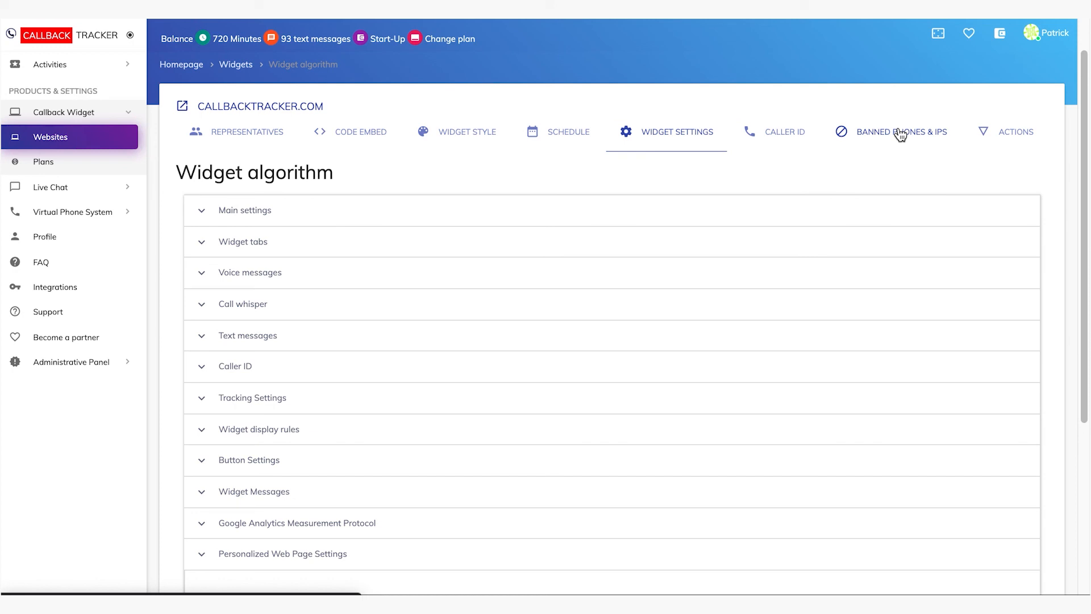
Open the widget's banned phones and IPs list to examine the phone number entry, and view the available widget actions
{"action": "left_click", "coordinate": [900, 134]}
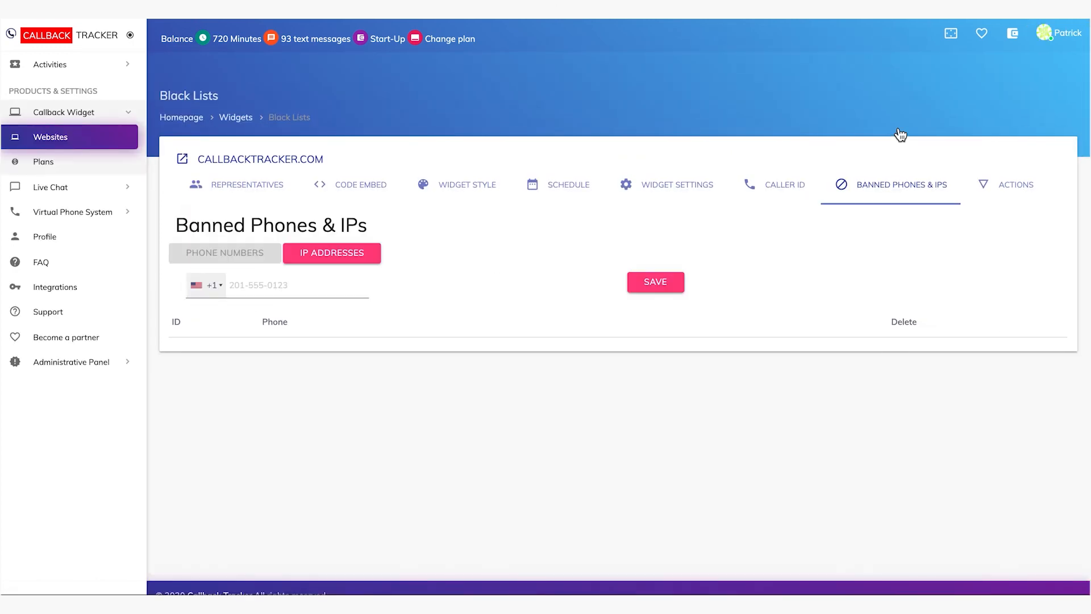
{"action": "left_click", "coordinate": [274, 288]}
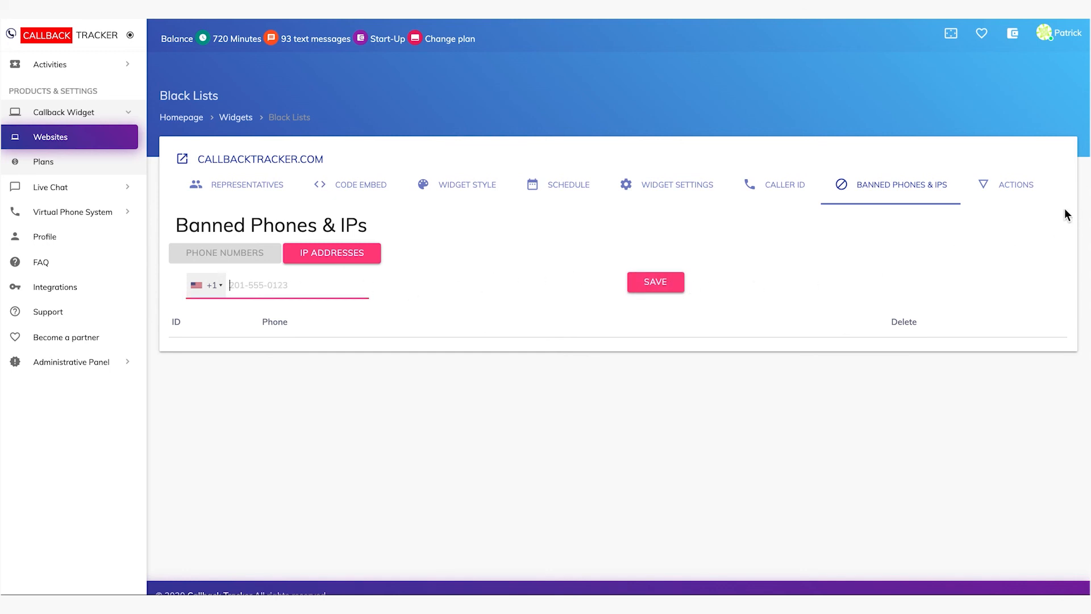
{"action": "left_click", "coordinate": [1023, 197]}
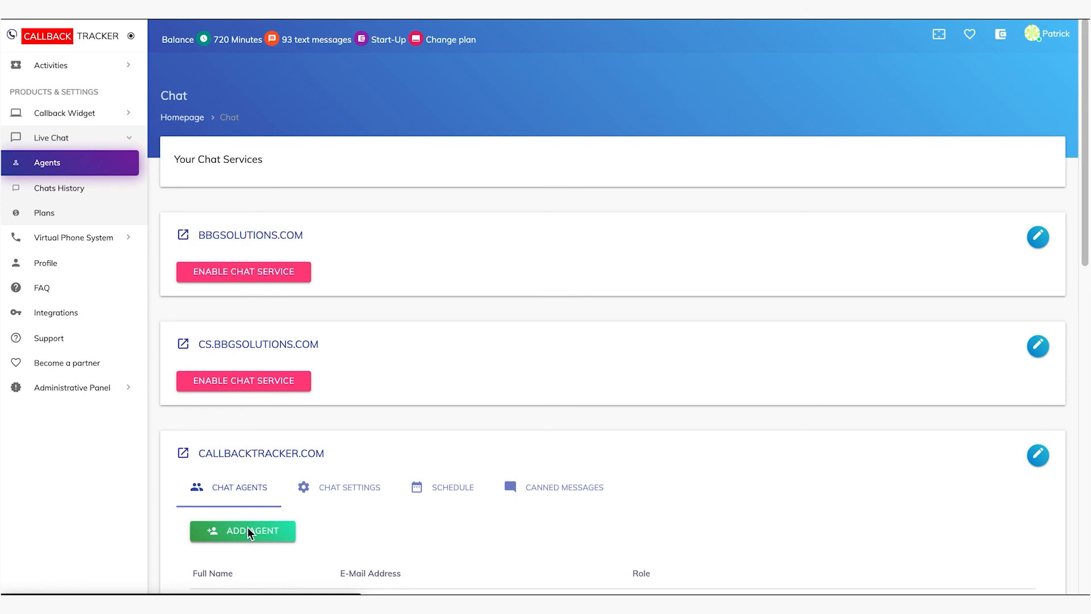
Open the form for adding a chat agent to callbacktracker.com and examine its avatar, name, email, role and password fields
{"action": "left_click", "coordinate": [249, 532]}
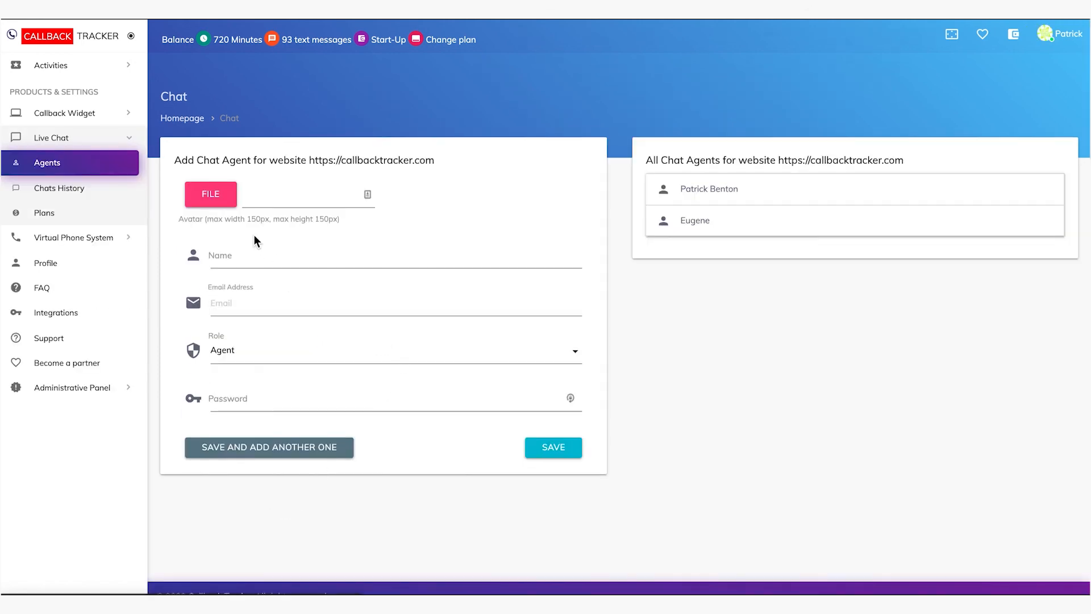
{"action": "left_click", "coordinate": [230, 256]}
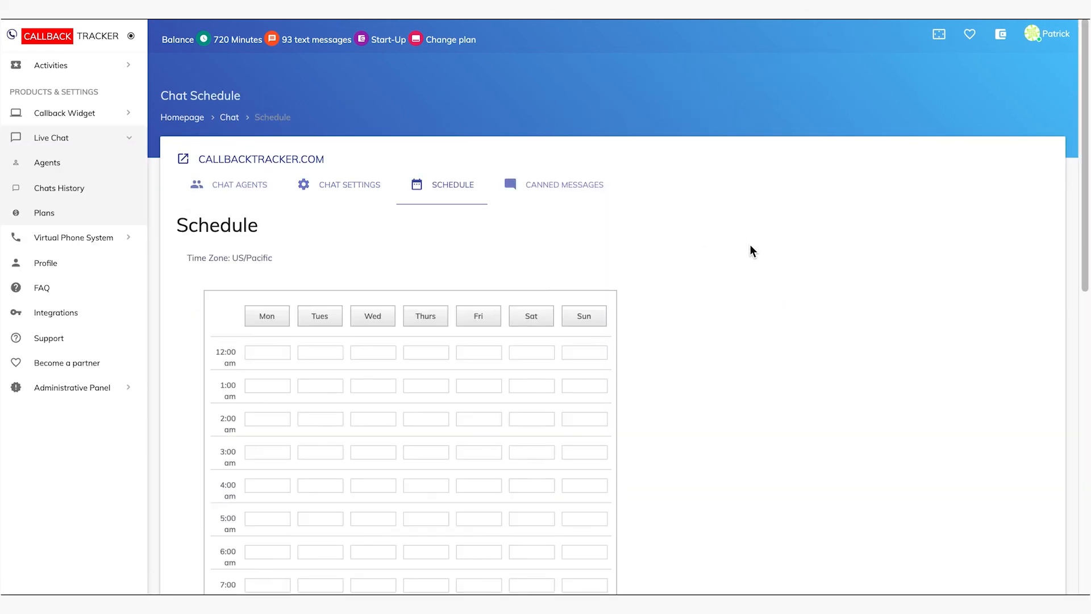
Examine the weekly live chat schedule for callbacktracker.com and open its canned messages
{"action": "scroll", "coordinate": [750, 244], "scroll_direction": "down", "scroll_amount": 4}
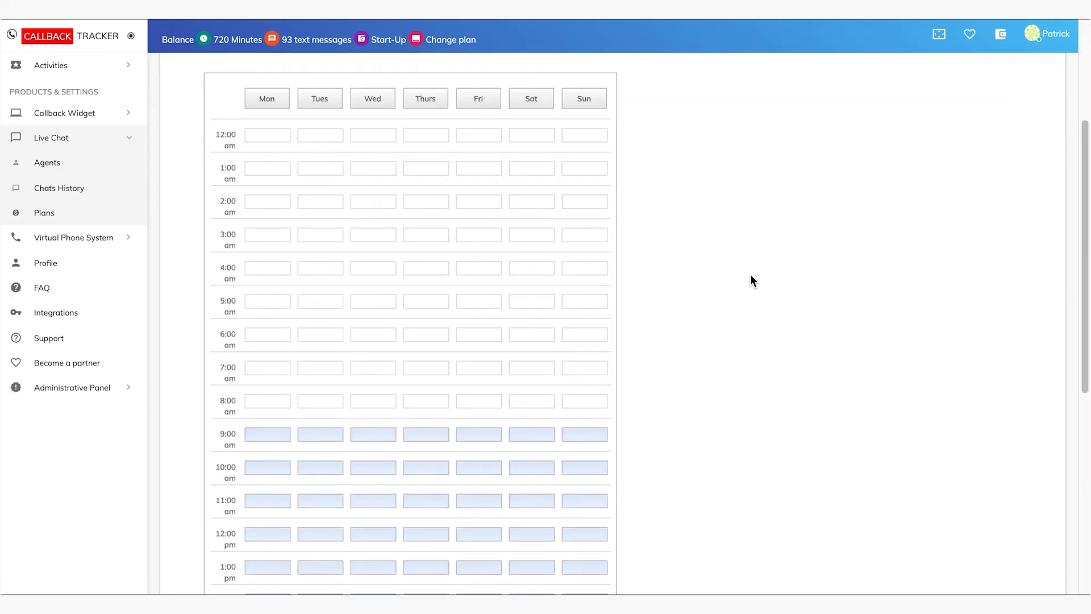
{"action": "scroll", "coordinate": [750, 275], "scroll_direction": "down", "scroll_amount": 7}
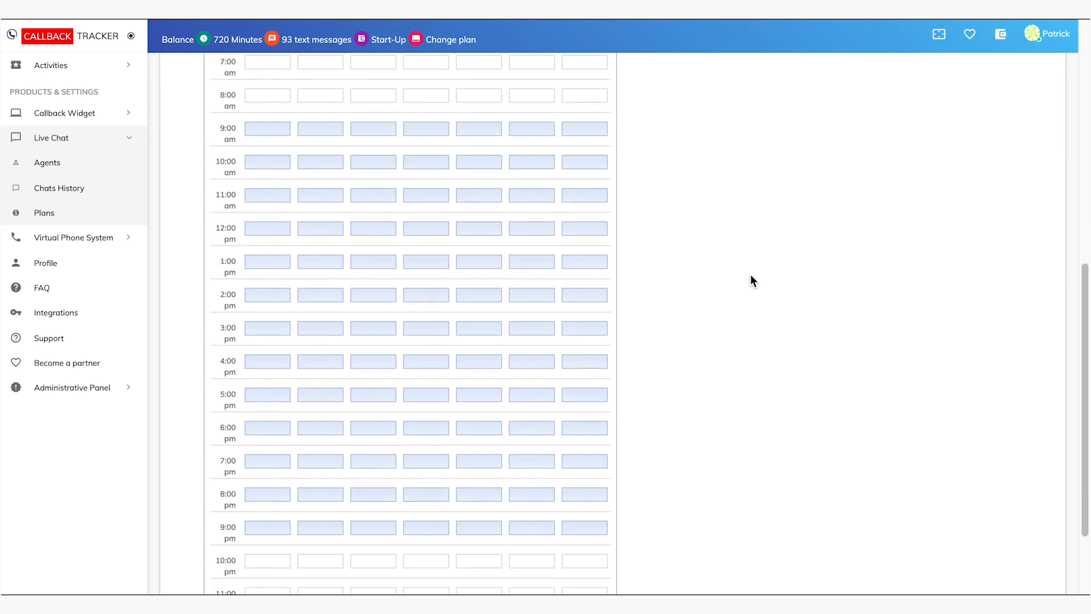
{"action": "scroll", "coordinate": [750, 280], "scroll_direction": "down", "scroll_amount": 2}
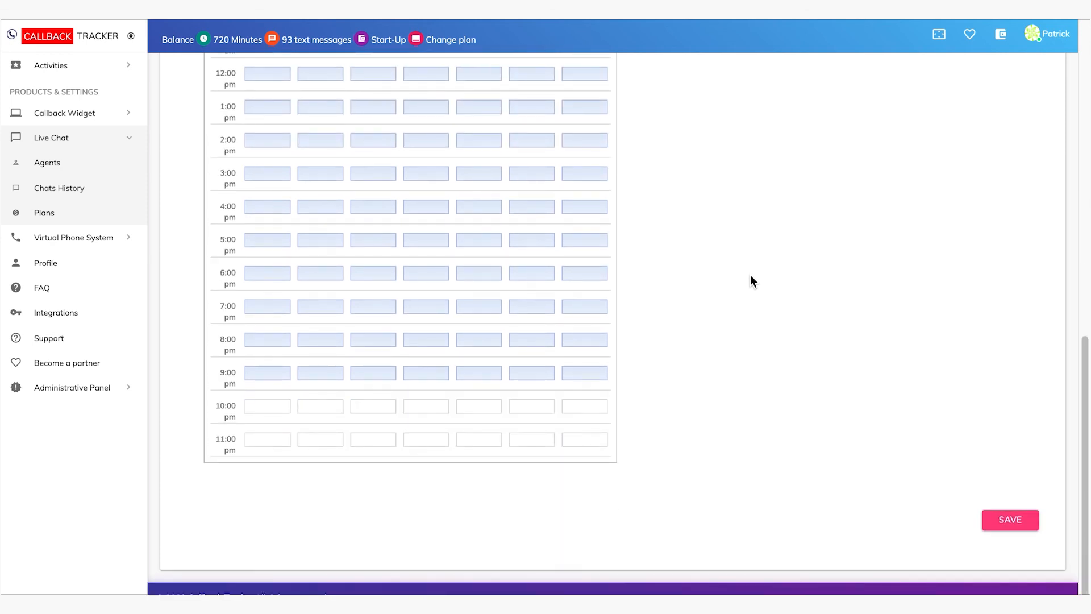
{"action": "scroll", "coordinate": [750, 281], "scroll_direction": "up", "scroll_amount": 1}
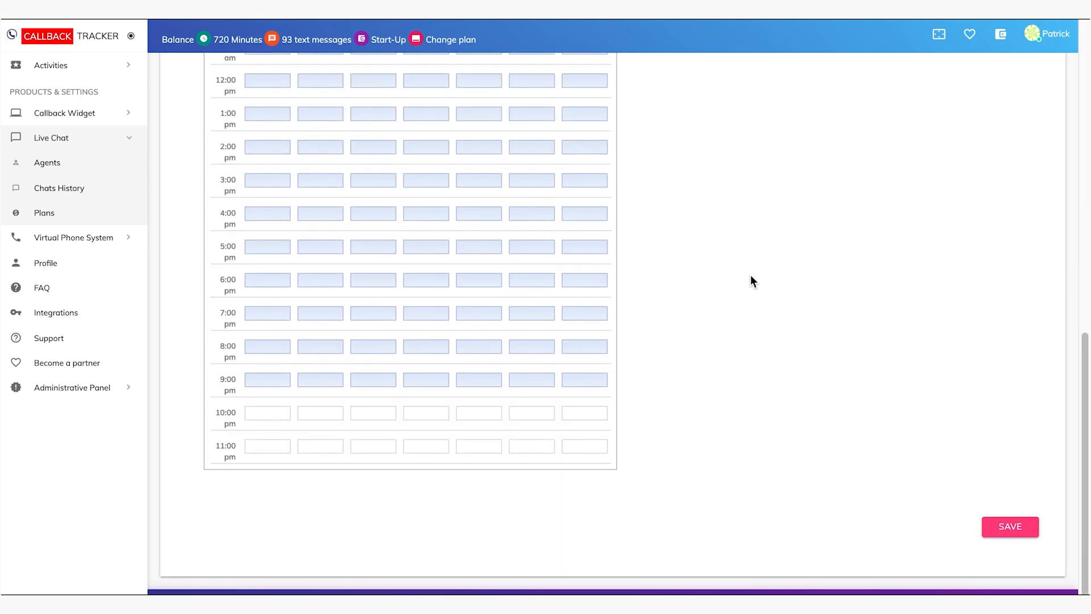
{"action": "scroll", "coordinate": [751, 278], "scroll_direction": "up", "scroll_amount": 8}
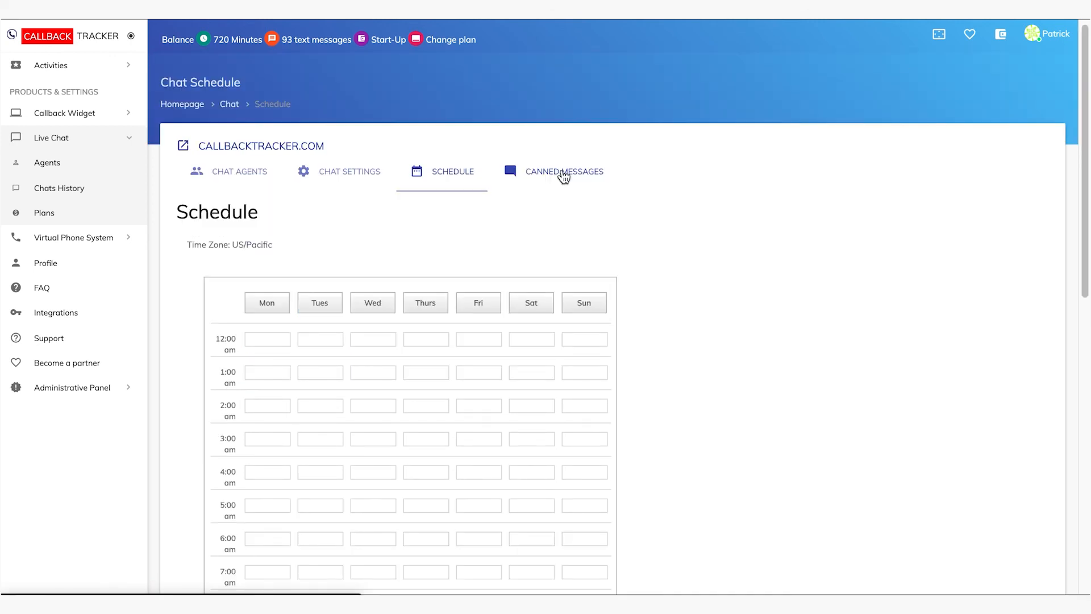
{"action": "left_click", "coordinate": [563, 177]}
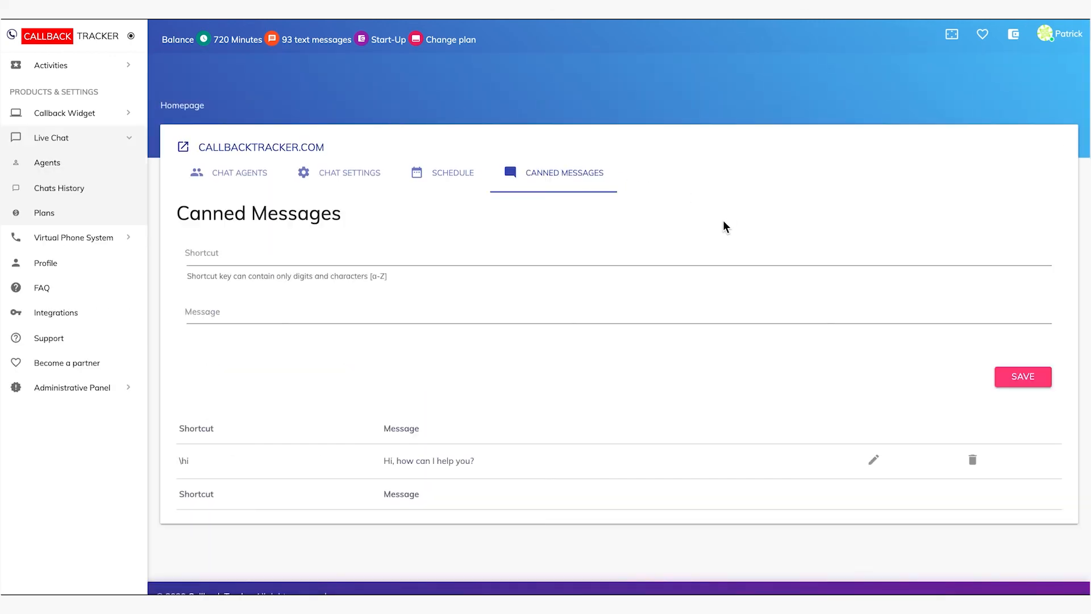